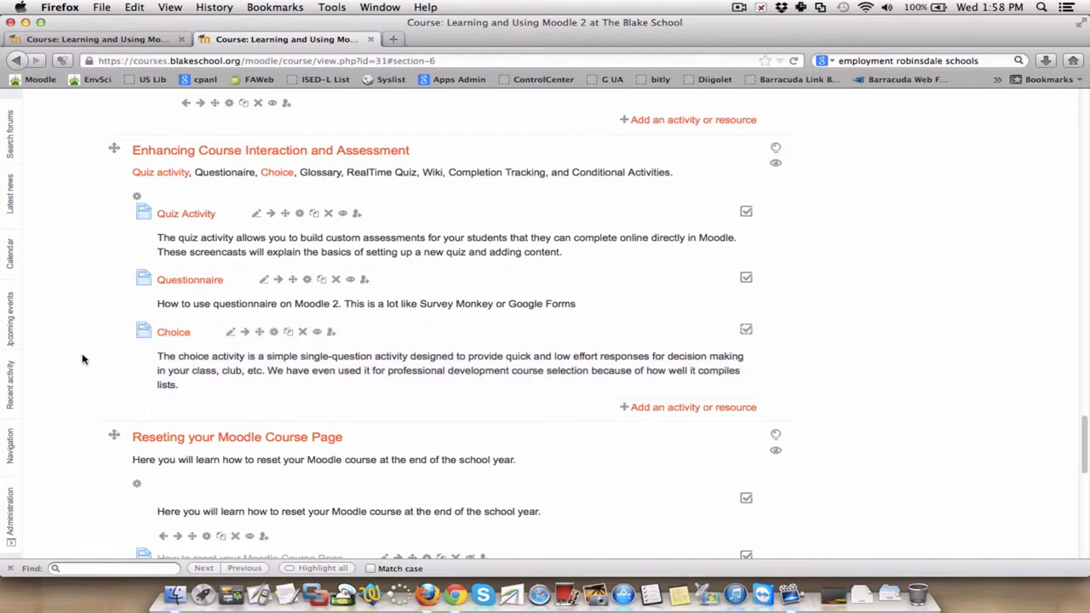
- Add a new Choice activity to the Enhancing Course Interaction and Assessment section
scroll(83, 359, "down", 1)
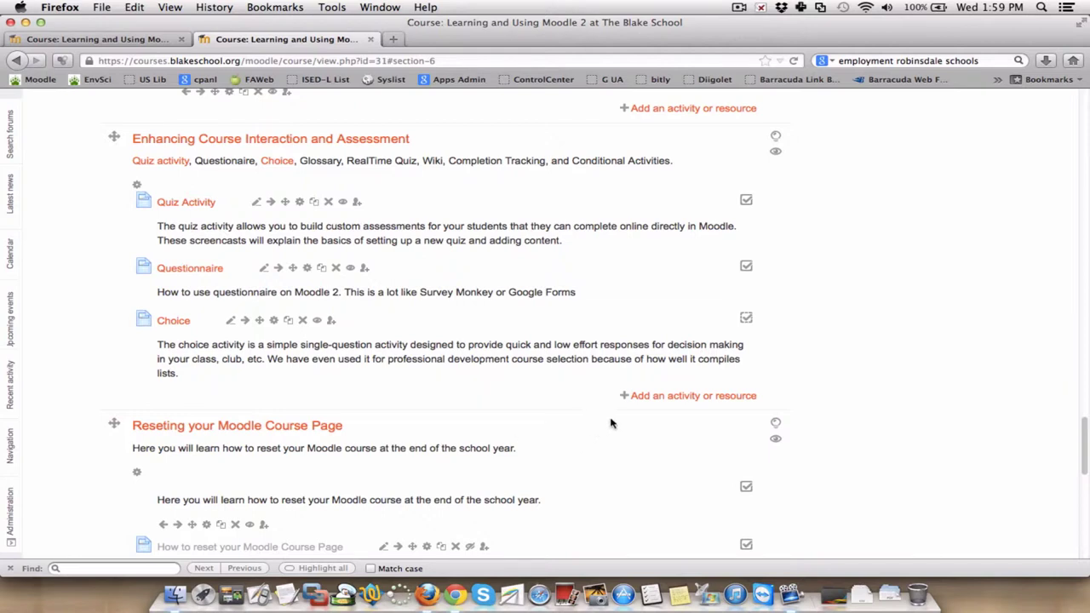
left_click(650, 399)
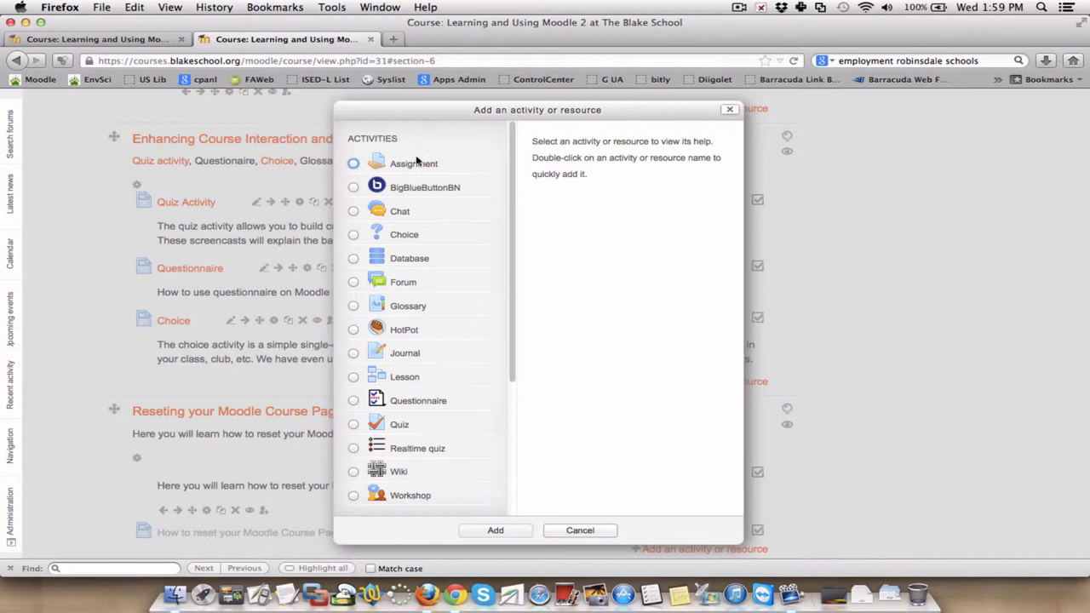
left_click(354, 237)
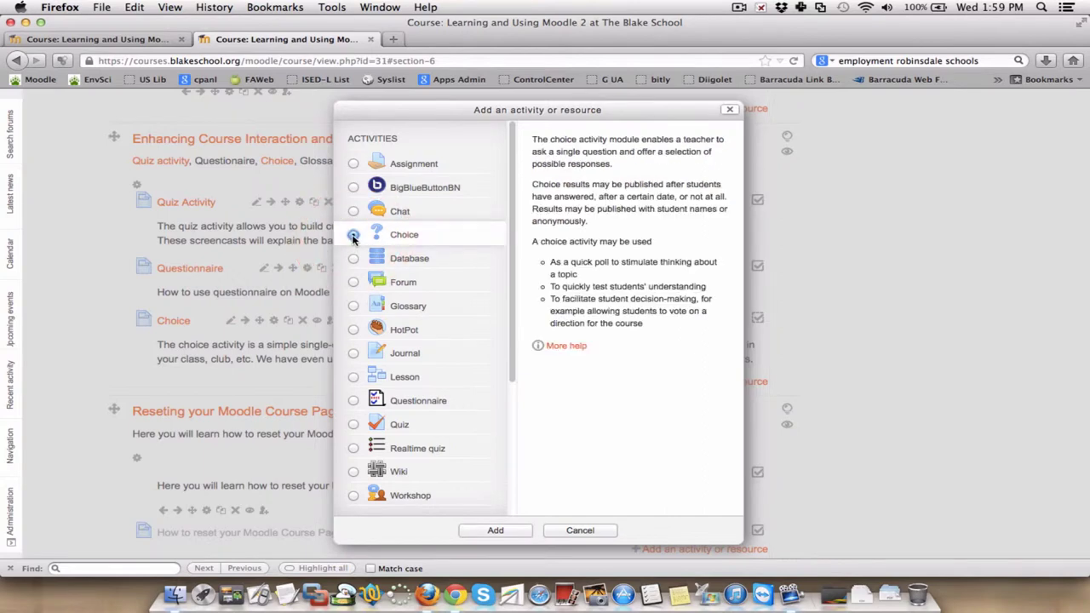
left_click(500, 531)
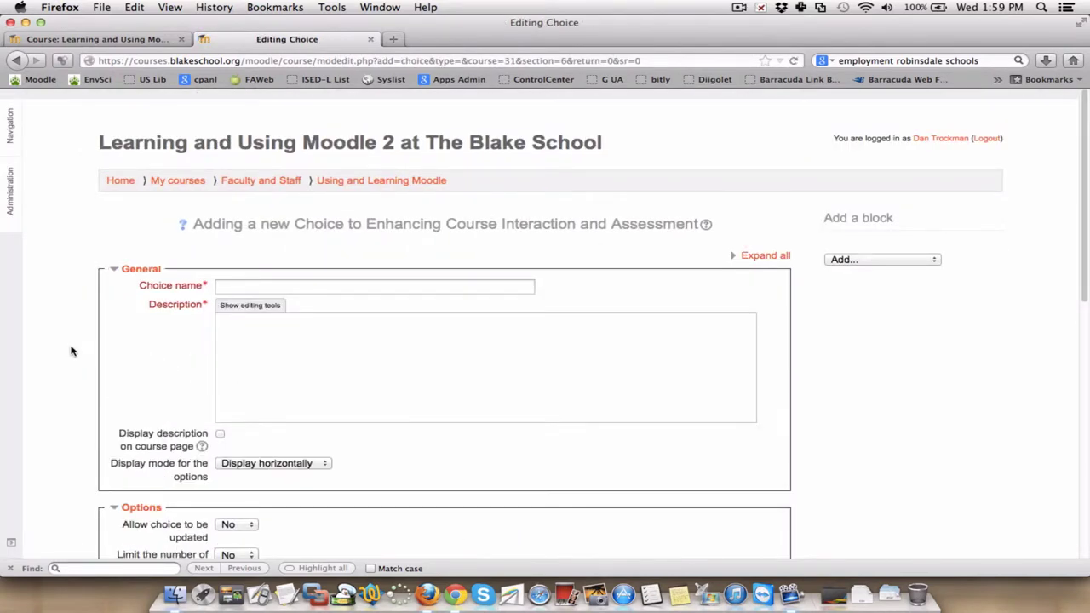
- Name the choice "Please choose your ice cream flavor"
scroll(72, 351, "down", 5)
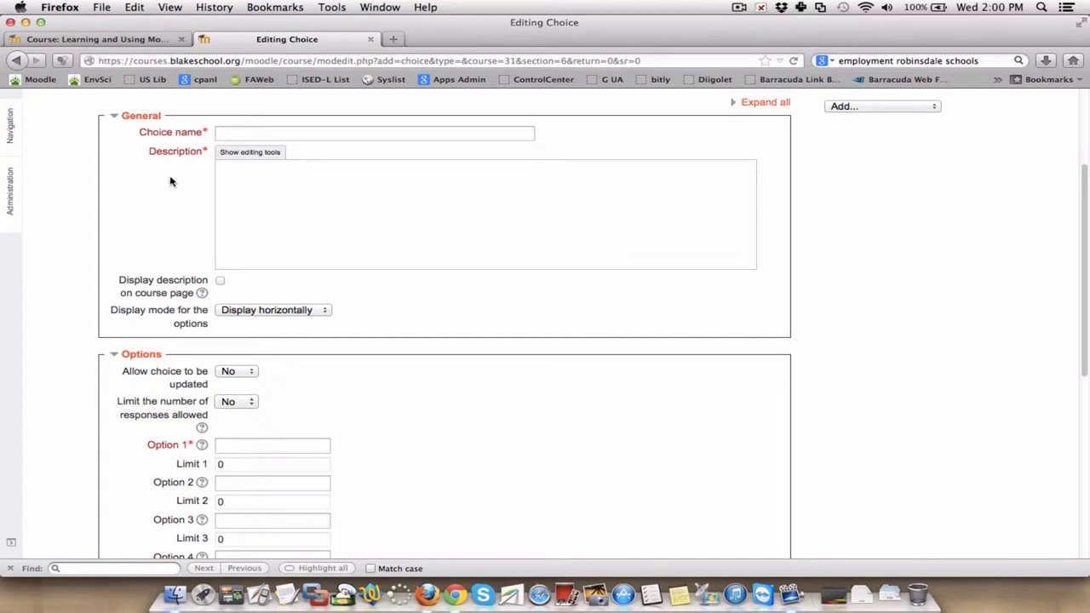
left_click(243, 133)
type("Please ")
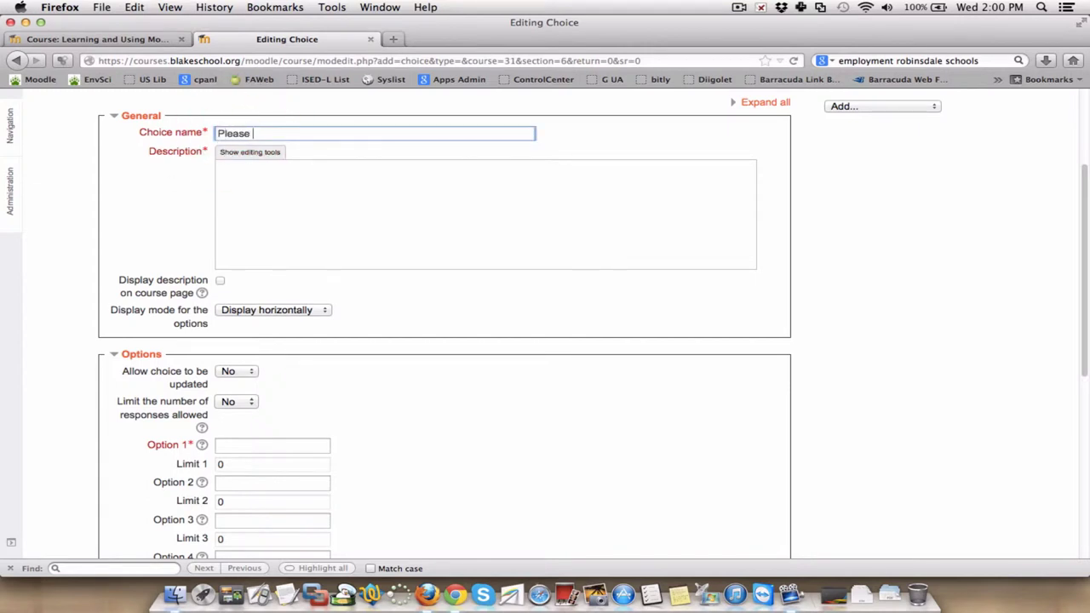
type("choose your ice cream flo")
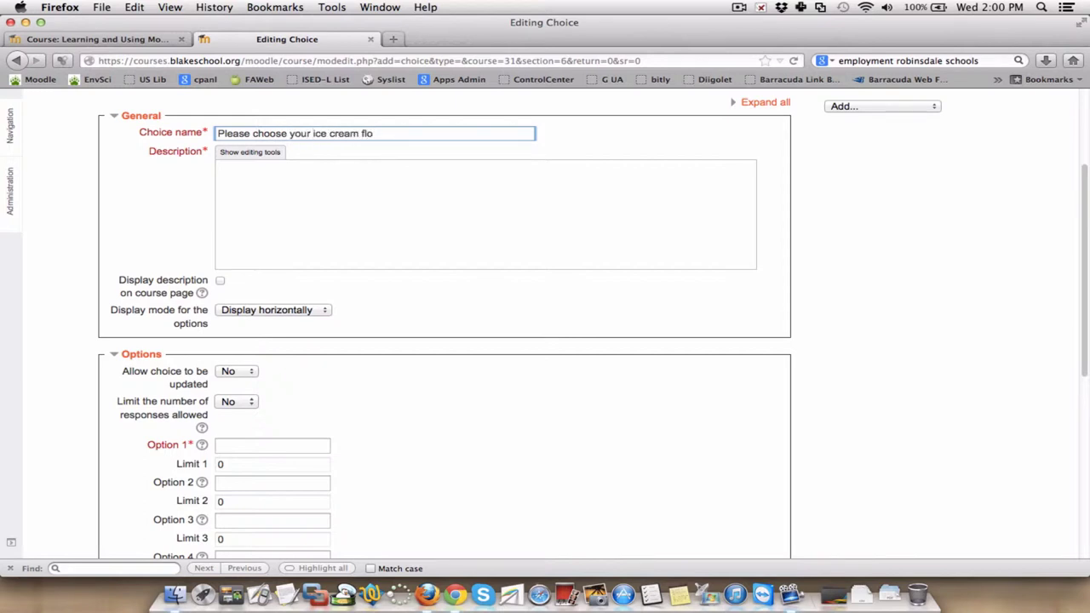
key("BackSpace")
type("avor")
- Enter the description "Sample text: Please choose your ice cream flavor to be served in class tomorrow."
left_click(260, 190)
type("Sample:")
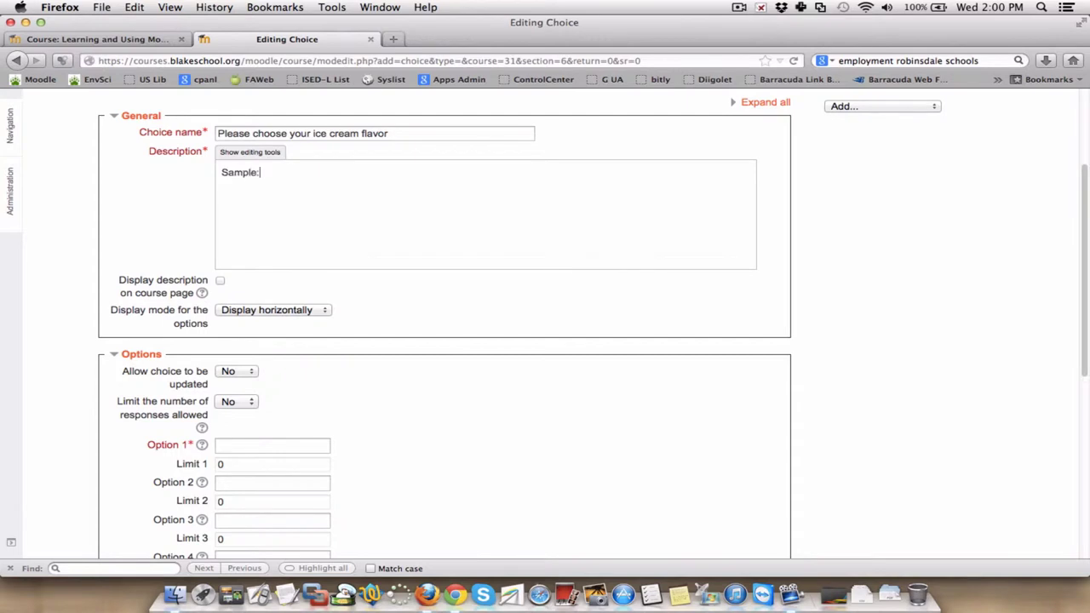
key("BackSpace")
type("text: Please choose your ice cream flavor")
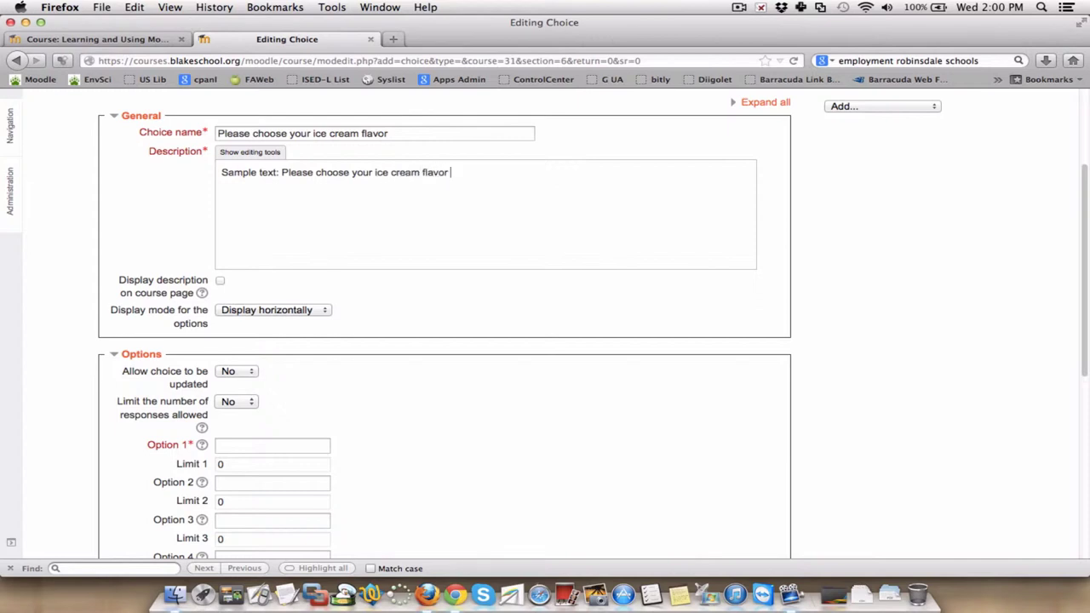
type(" to be served in class tomorrow.")
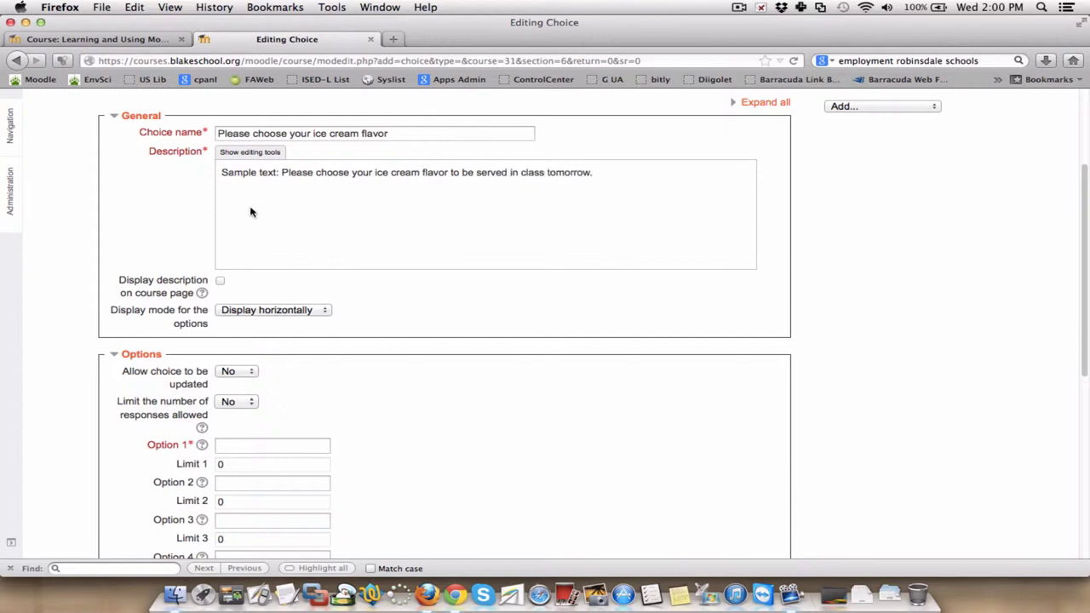
- Restrict answering to a time period and set the closing day to 25
scroll(180, 232, "down", 6)
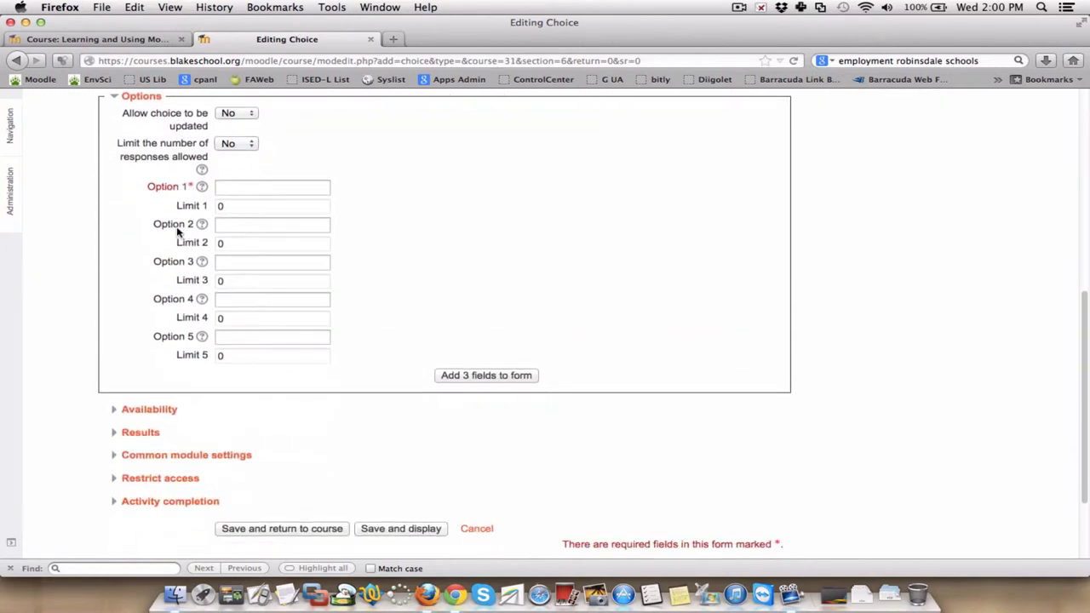
left_click(113, 410)
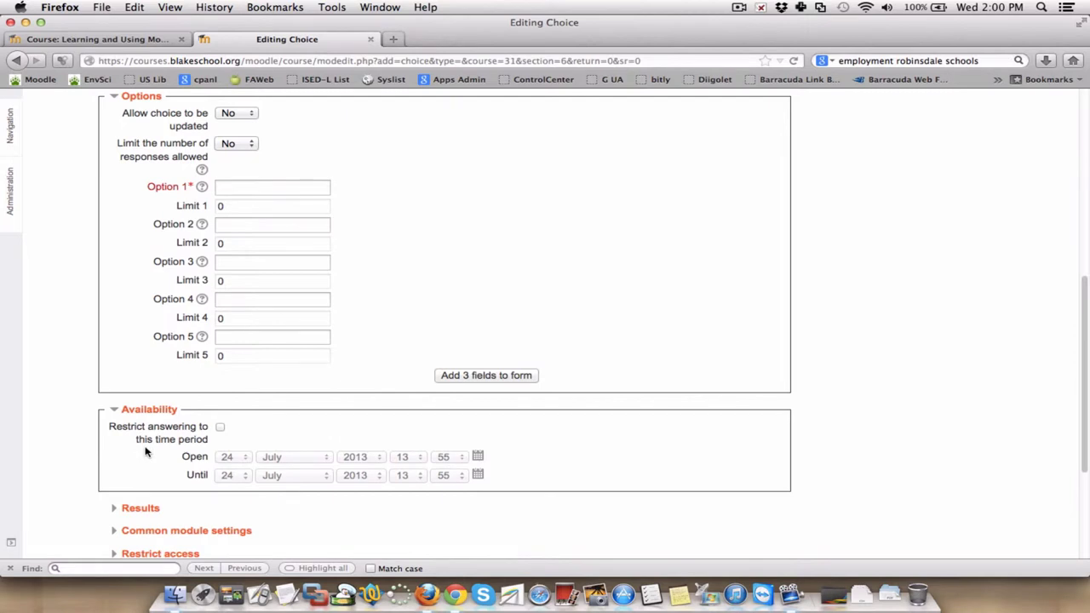
scroll(145, 452, "down", 2)
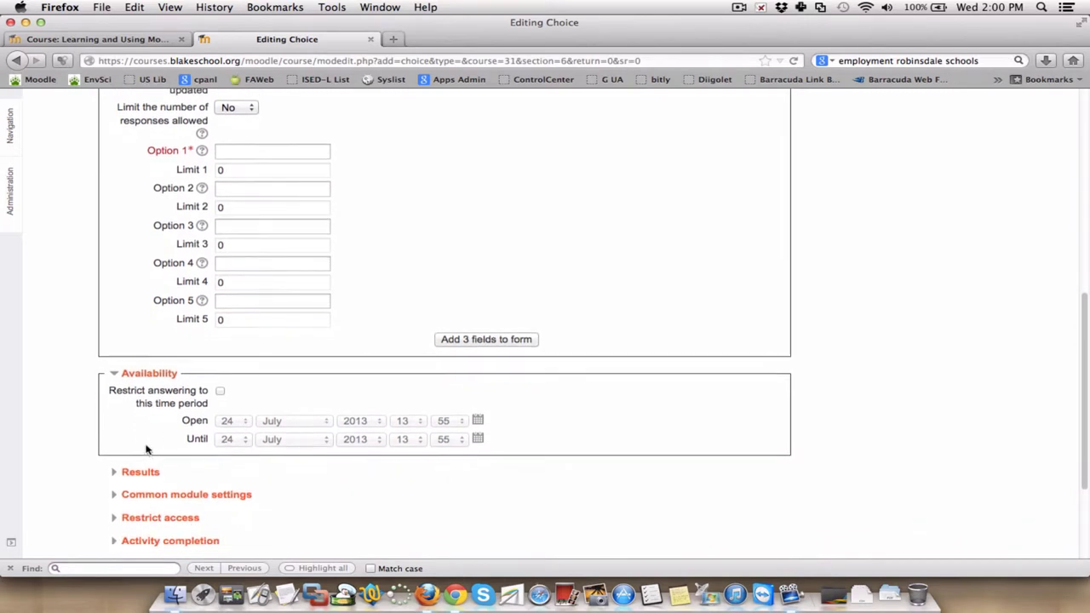
left_click(221, 391)
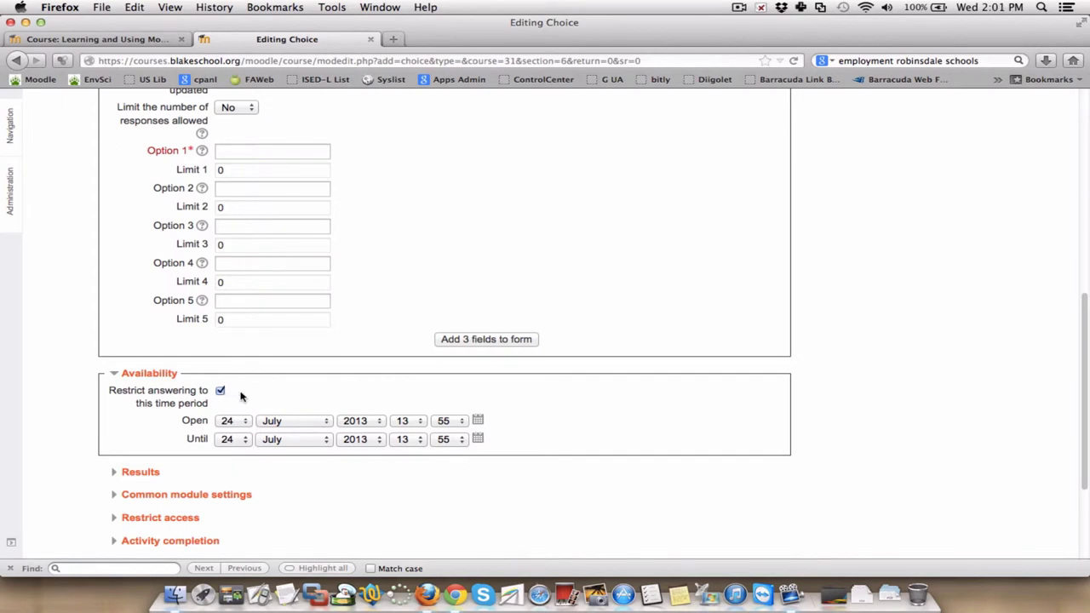
left_click(235, 441)
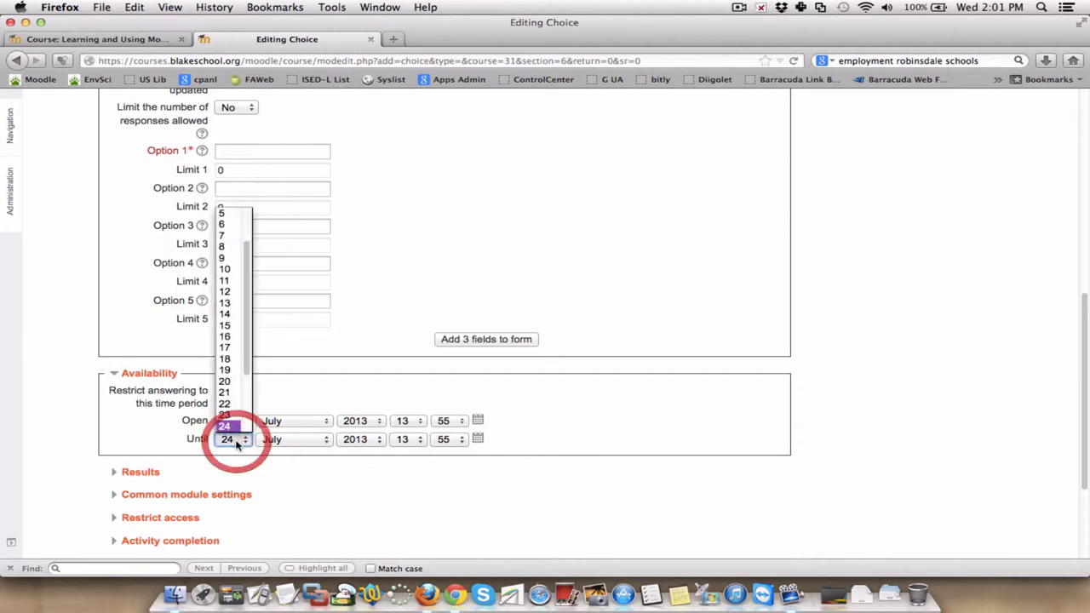
left_click(246, 419)
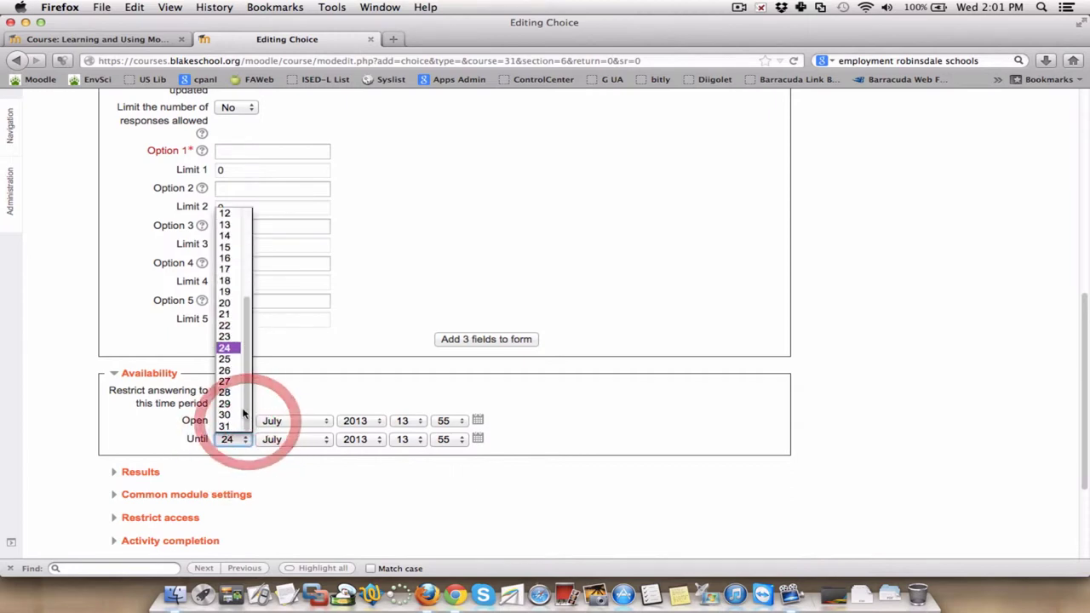
left_click(229, 362)
key("Down")
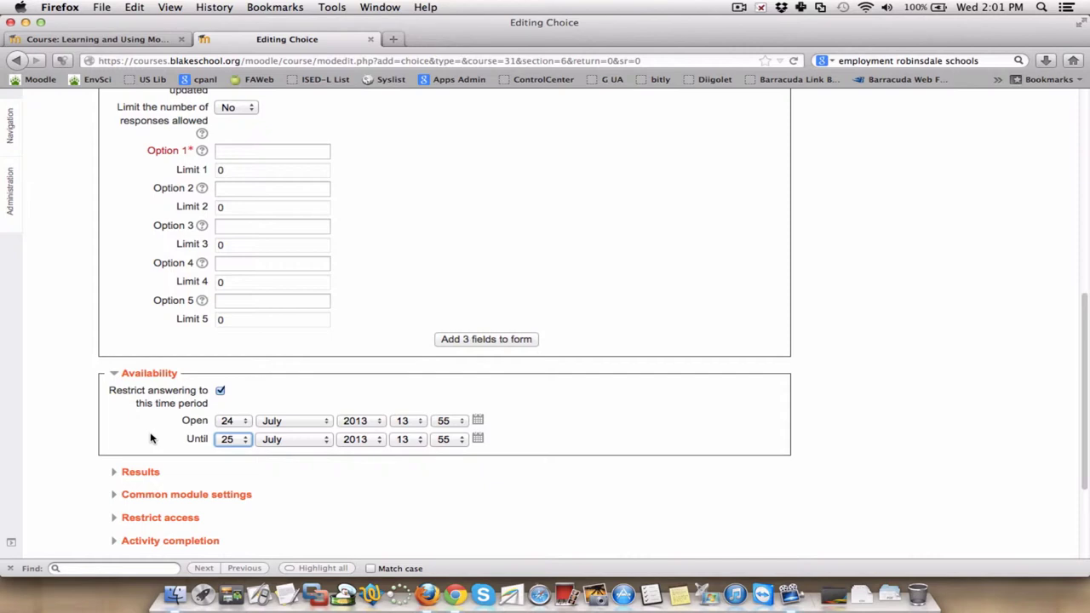
- Allow the choice to be updated and turn on limiting the number of responses allowed
scroll(119, 438, "up", 8)
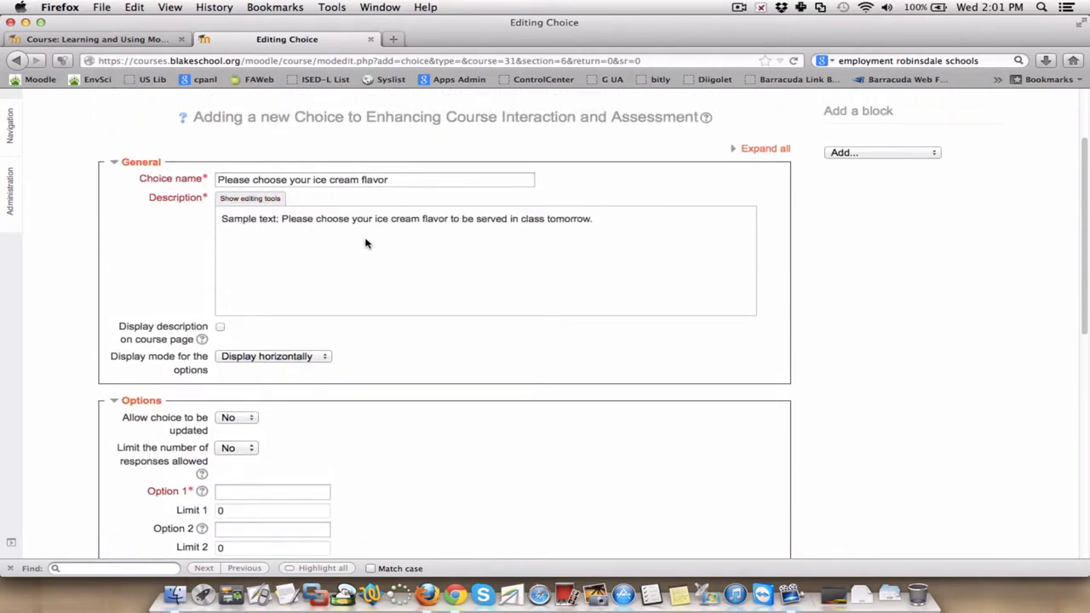
scroll(397, 261, "down", 2)
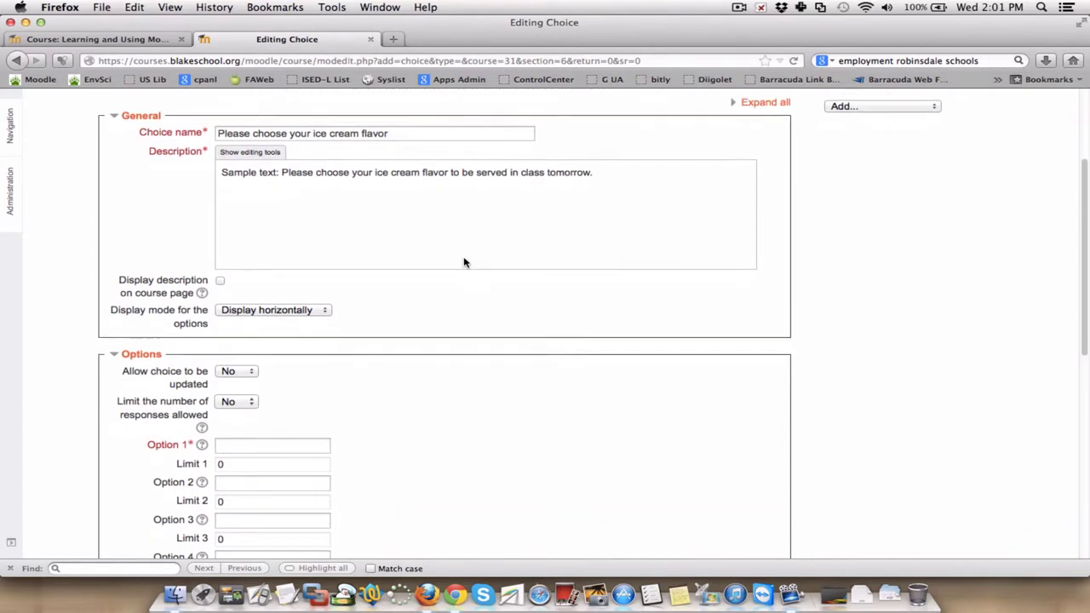
scroll(213, 264, "down", 2)
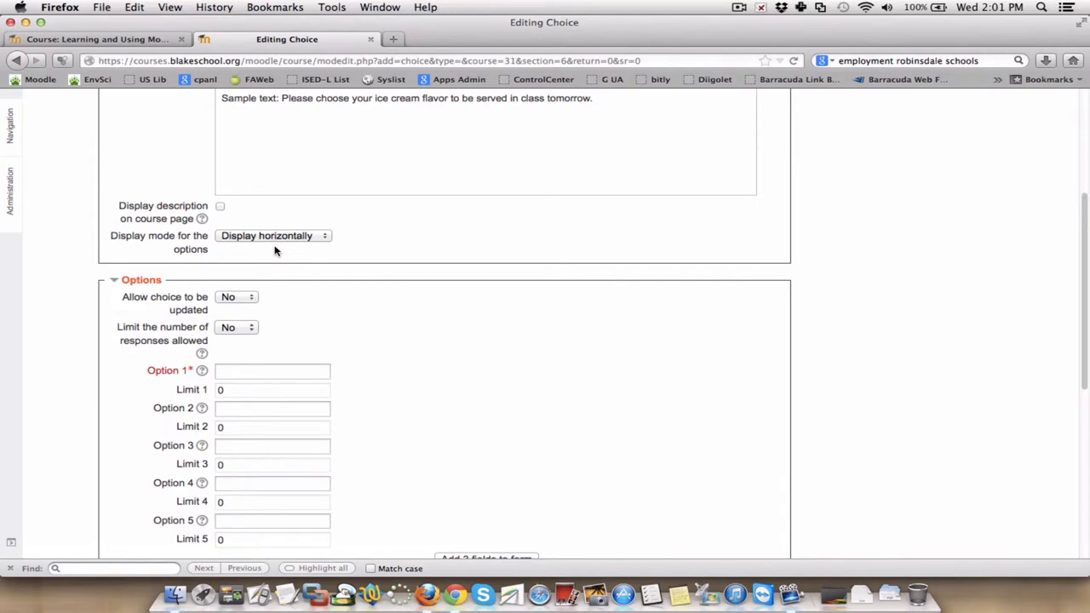
scroll(275, 251, "down", 3)
scroll(274, 251, "up", 8)
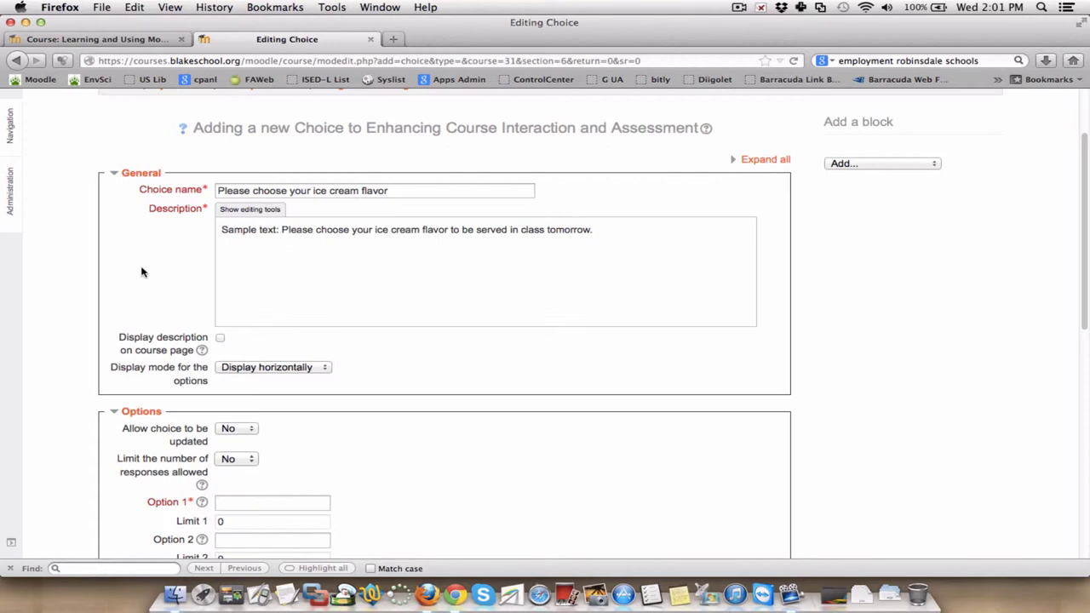
scroll(143, 272, "down", 1)
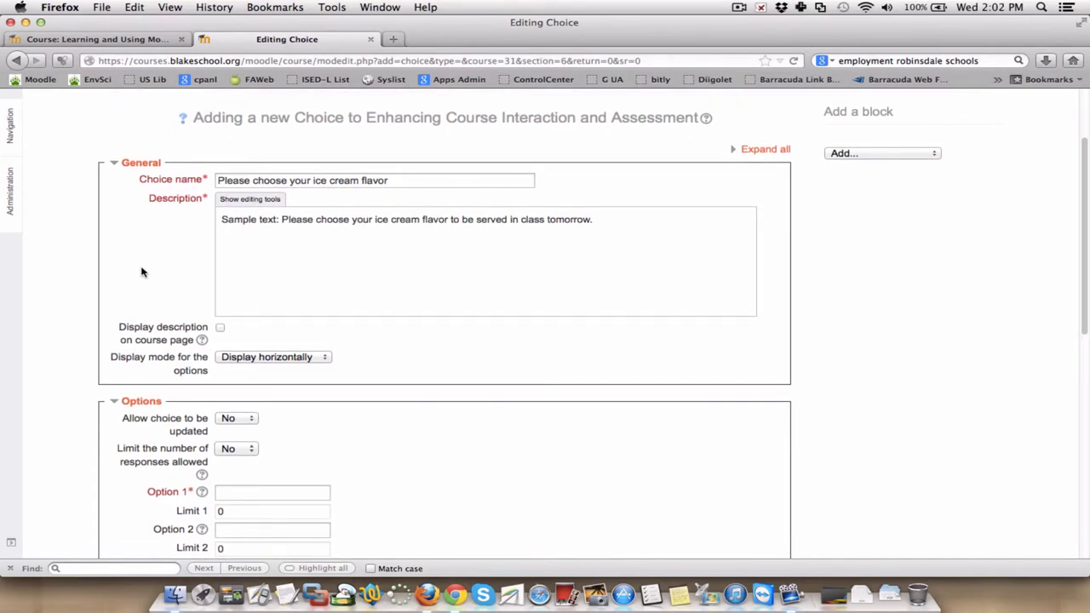
scroll(142, 271, "down", 5)
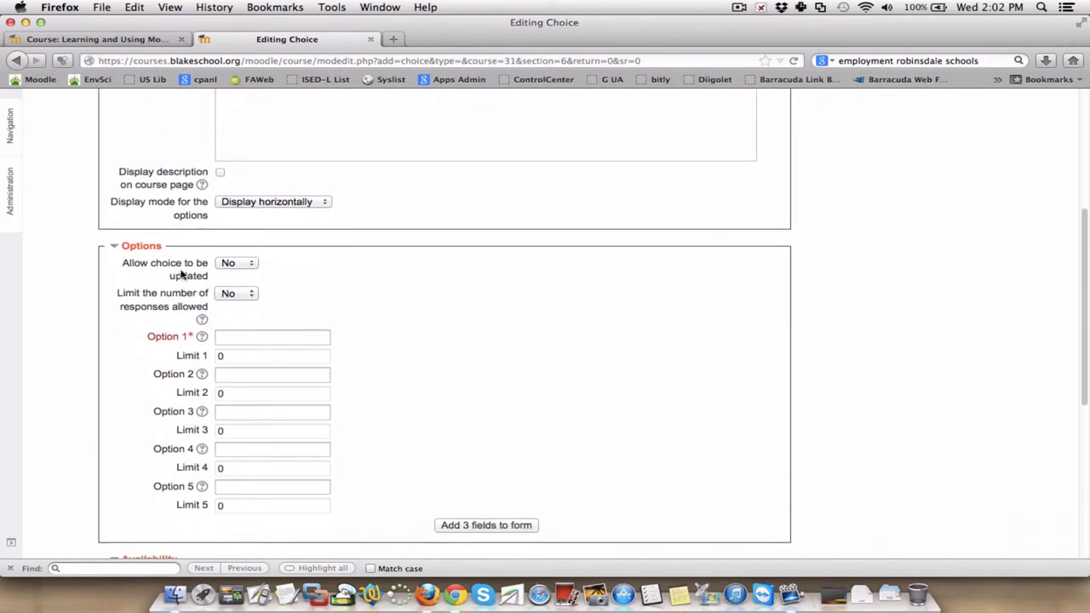
left_click(236, 262)
left_click(235, 293)
left_click(236, 294)
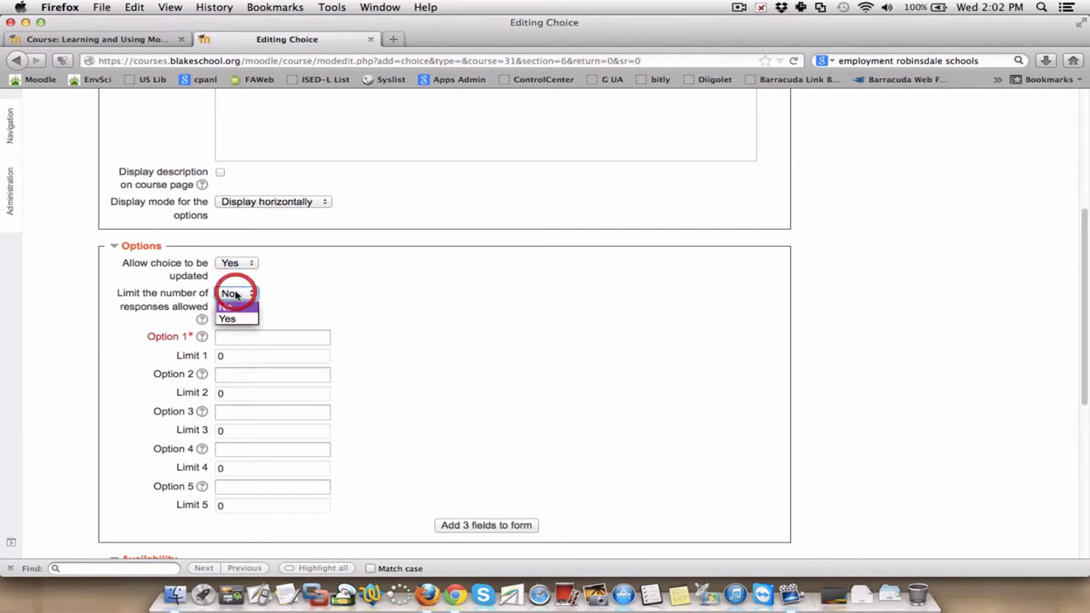
left_click(232, 321)
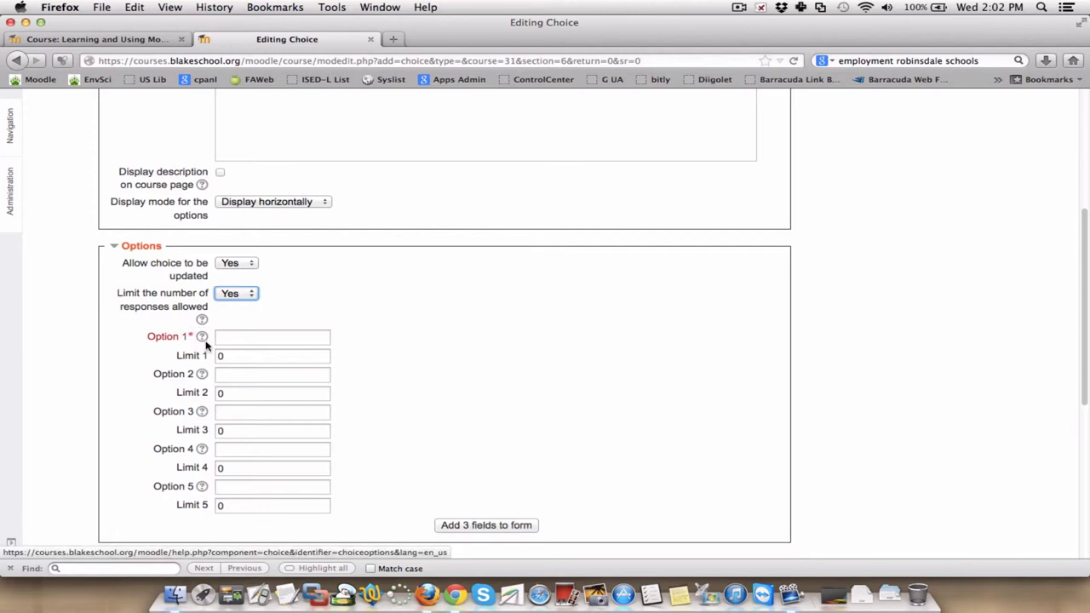
- Set the response limits for options 1 through 4 to 5 each
left_click(228, 356)
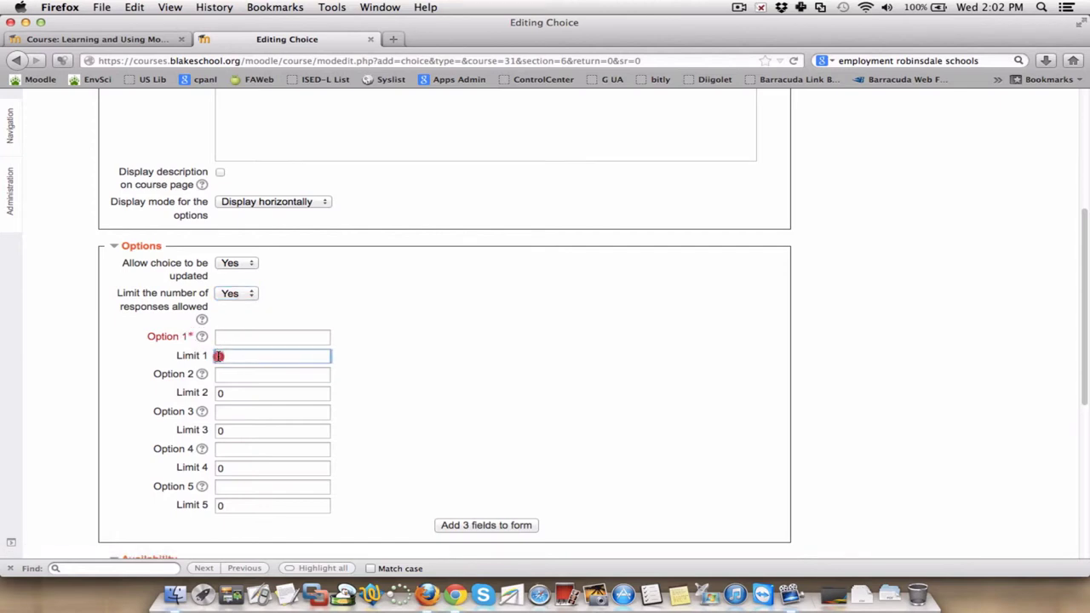
double_click(228, 356)
type("5")
double_click(220, 393)
type("5")
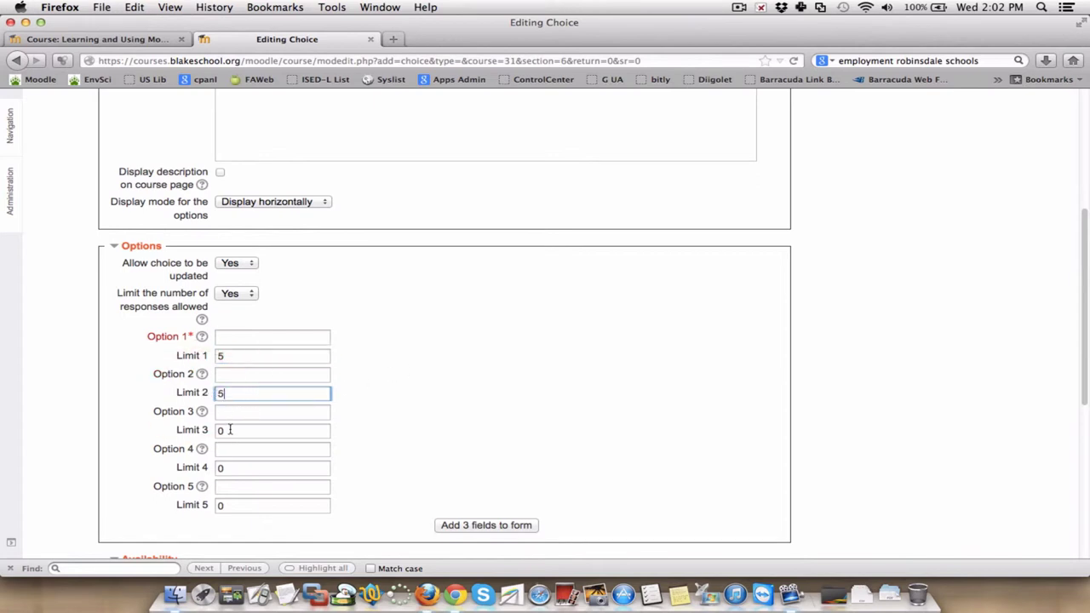
left_click(221, 430)
double_click(221, 430)
type("5")
double_click(233, 469)
type("5")
- Enter "Strawberry" as option 1 and "Rocky road" as option 2
scroll(381, 435, "up", 1)
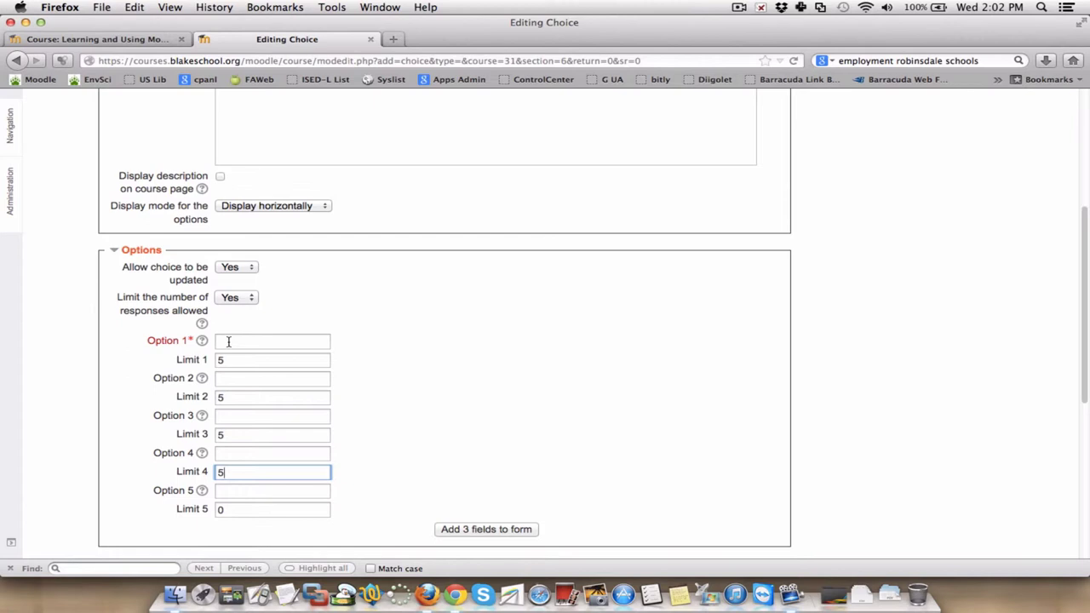
left_click(228, 341)
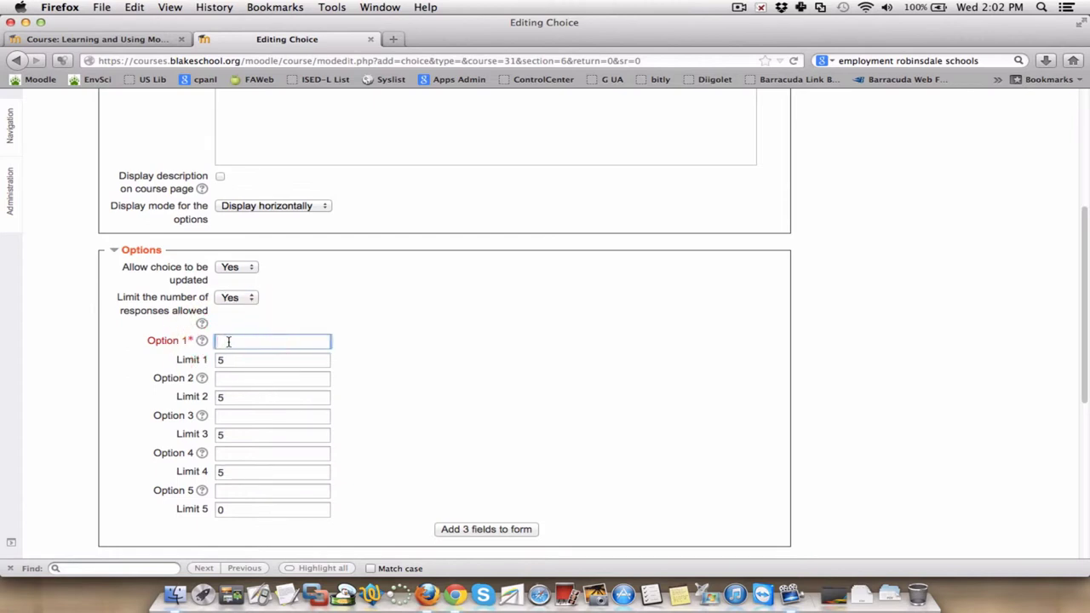
type("Strawberry")
left_click(225, 377)
type("Rocky road")
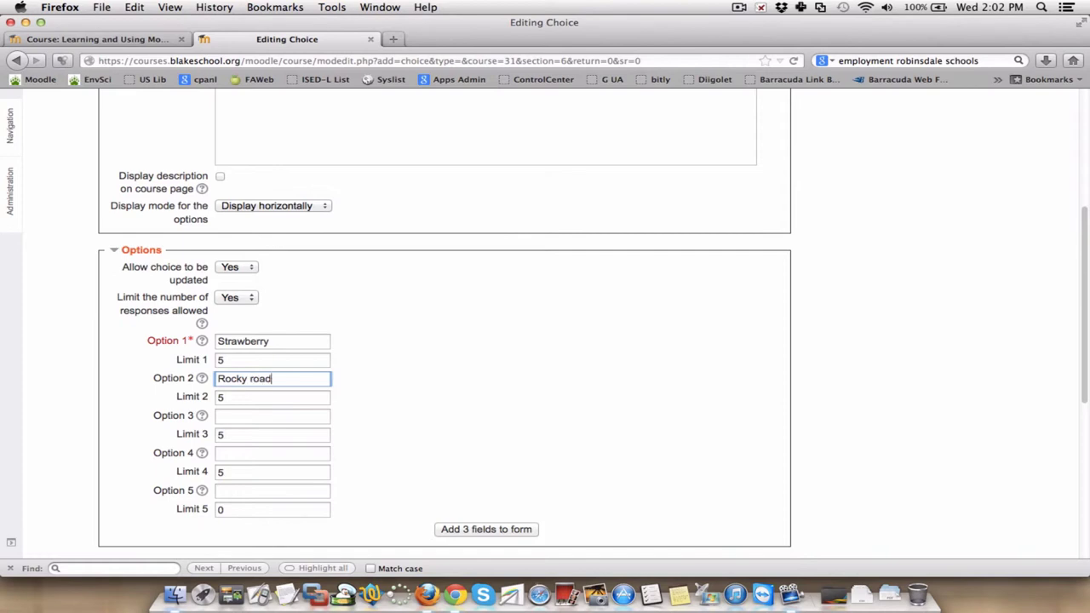
- Enter "Cookie dough" as option 3 and "Vanilla (lactose free)" as option 4
left_click(227, 416)
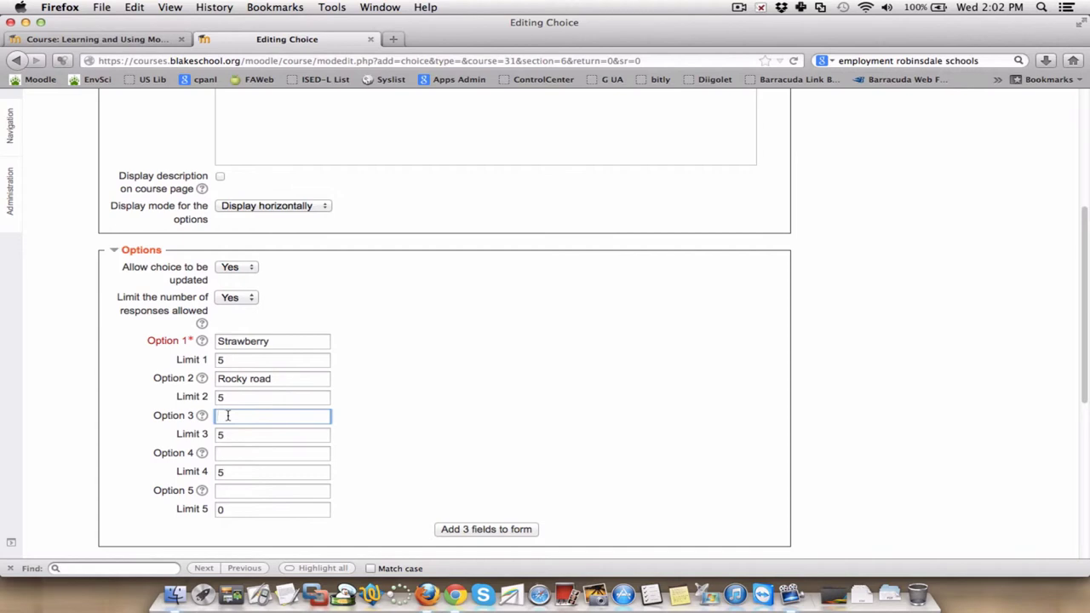
type("c")
key("BackSpace")
type("Cookie dough")
left_click(228, 454)
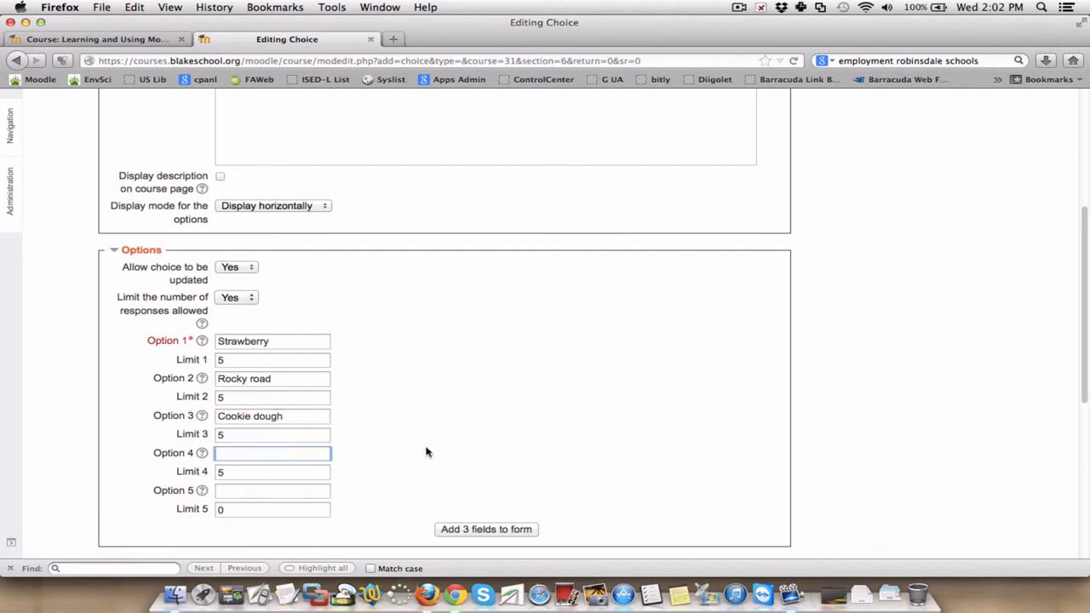
type("Vanilla (lactose free")
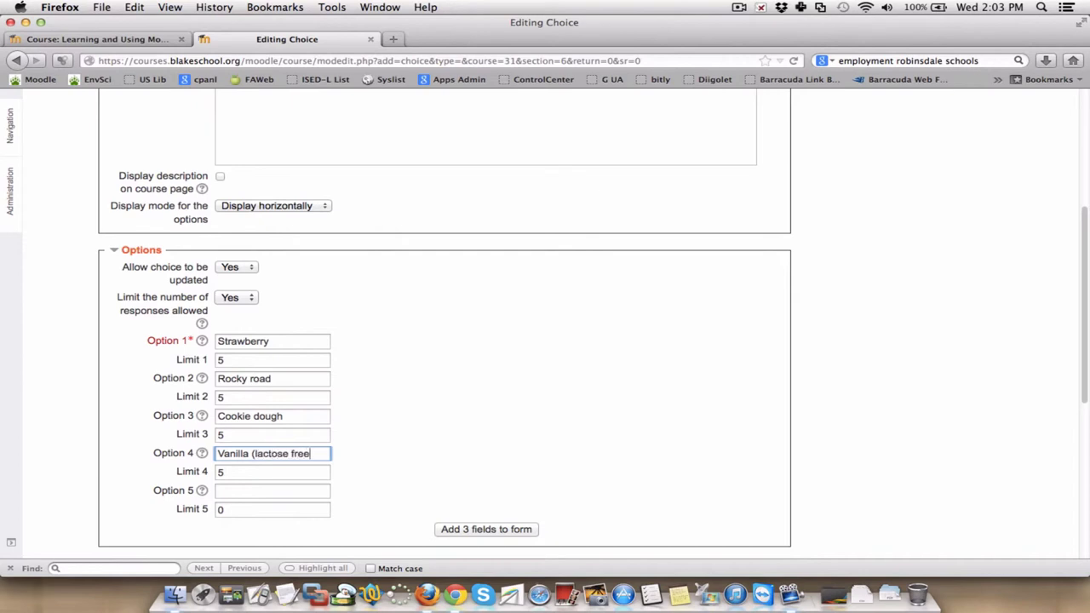
scroll(506, 452, "down", 3)
scroll(507, 451, "down", 3)
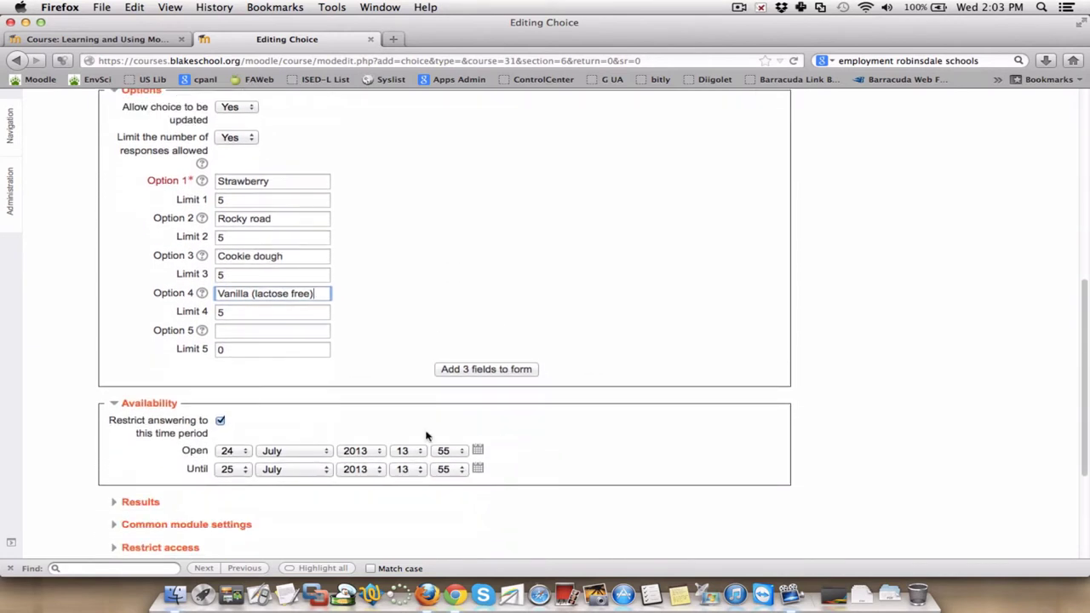
scroll(122, 367, "down", 2)
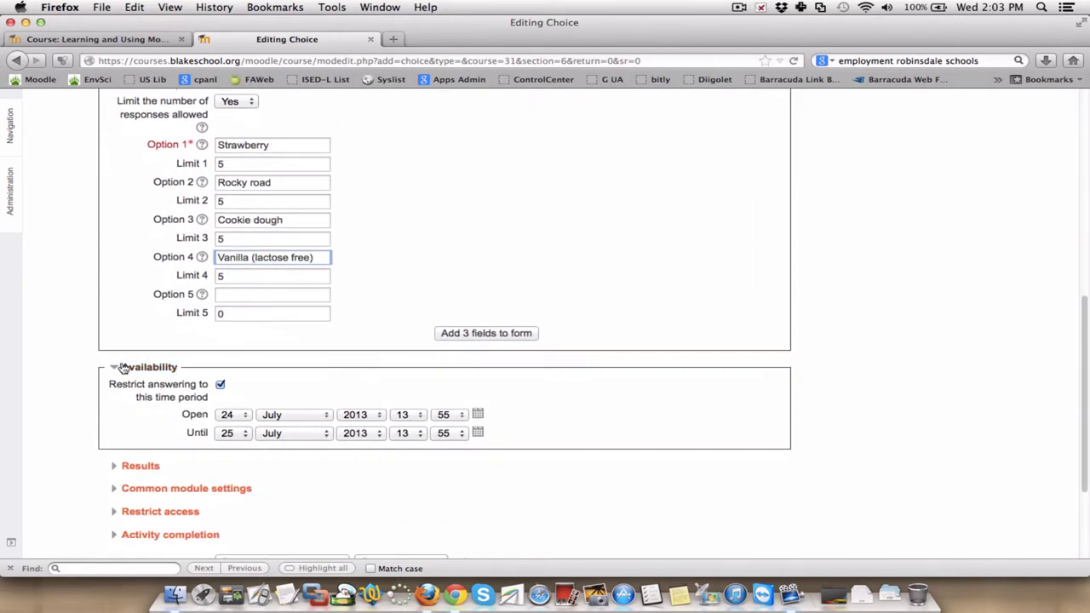
- In the Results settings, show results to students after they answer and set the column for unanswered to Yes
scroll(121, 367, "down", 3)
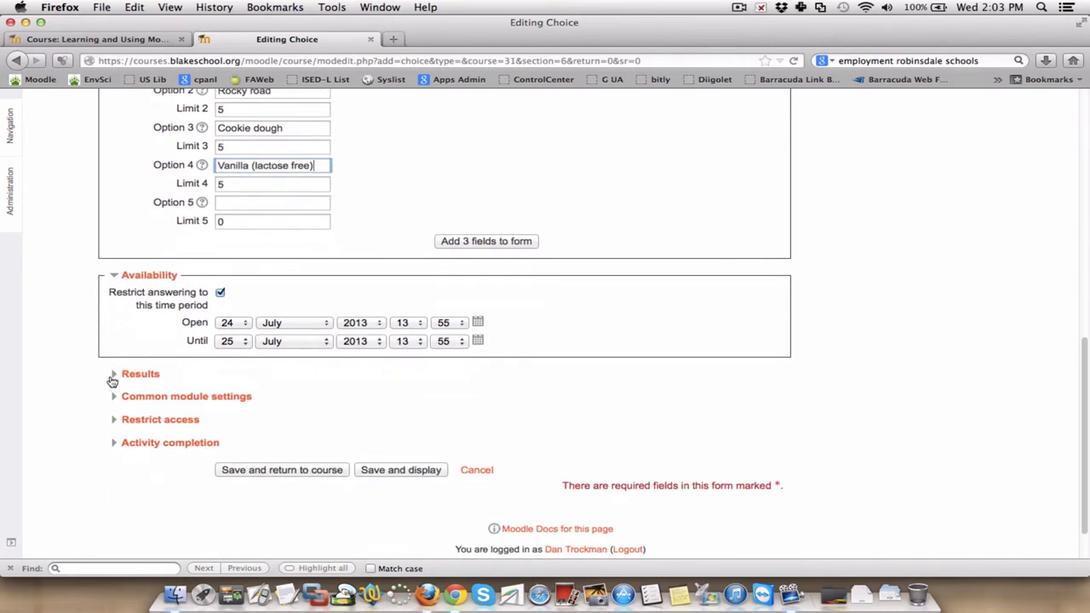
left_click(111, 376)
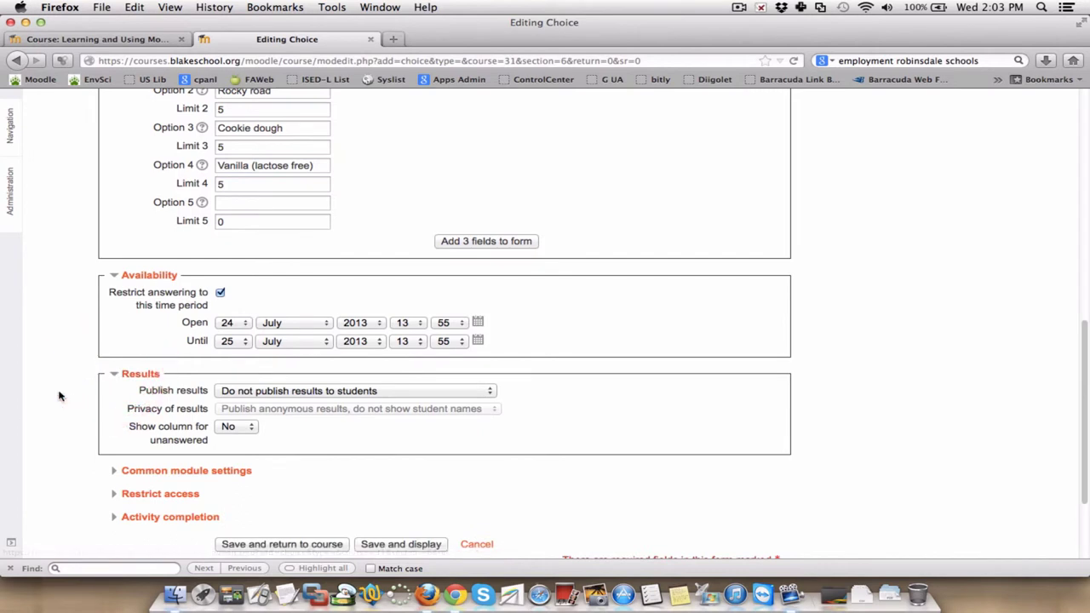
scroll(61, 394, "down", 3)
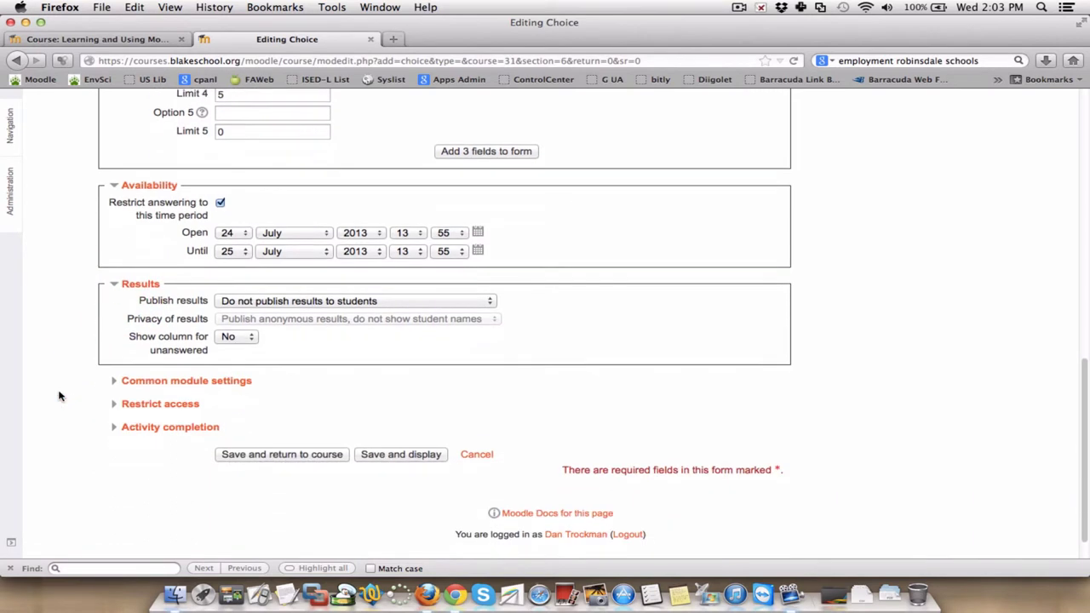
left_click(299, 302)
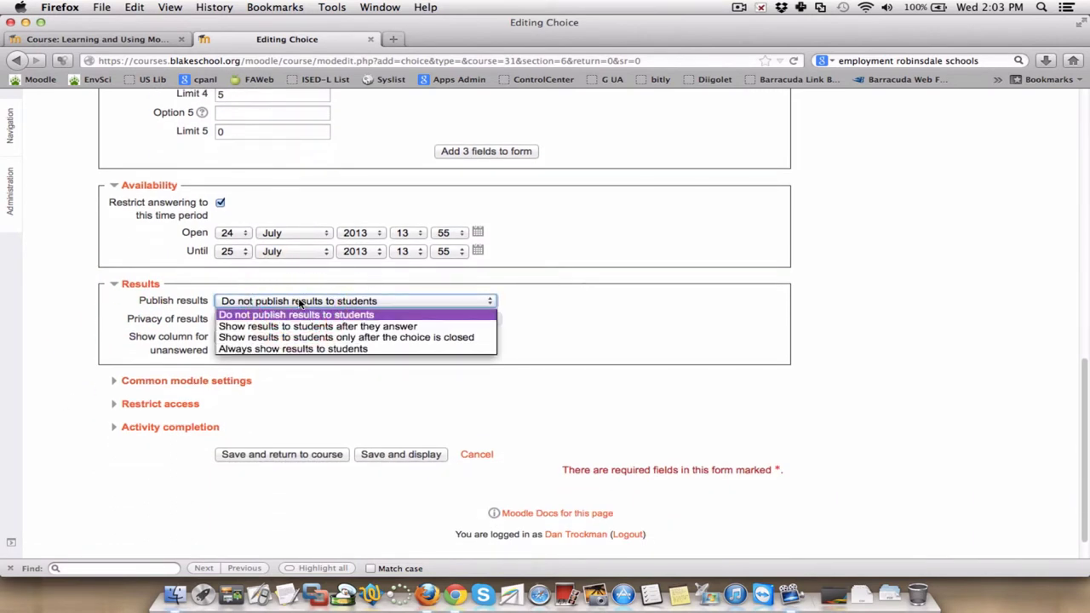
left_click(298, 326)
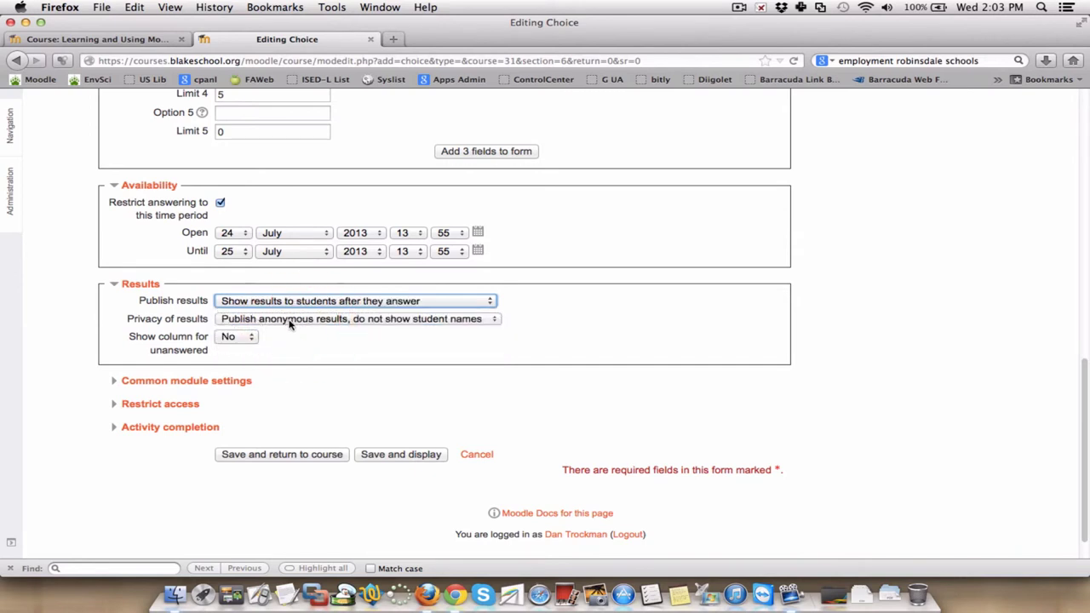
left_click(277, 302)
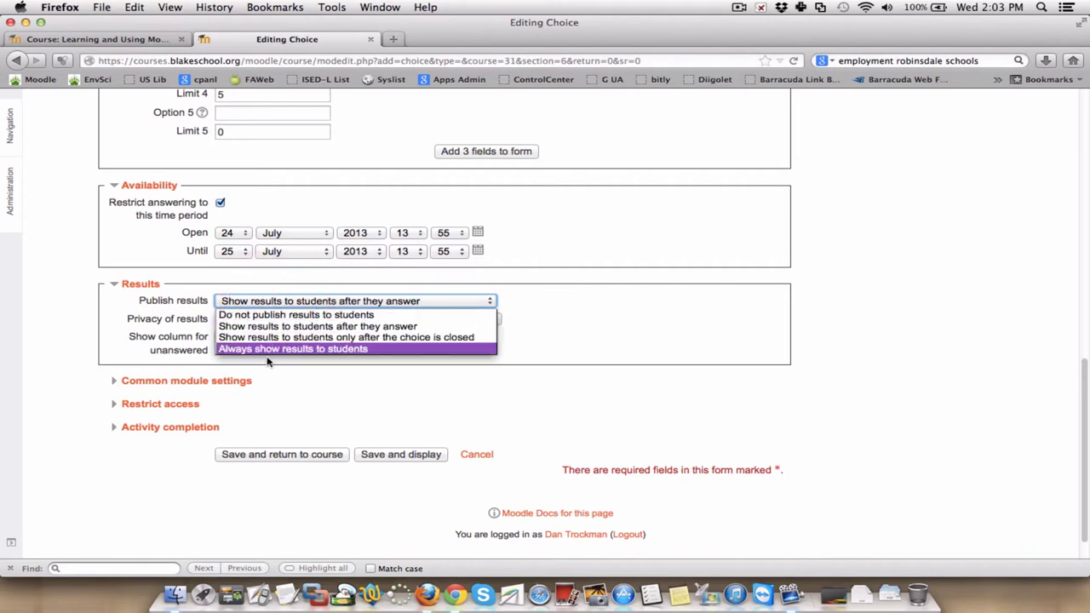
left_click(294, 413)
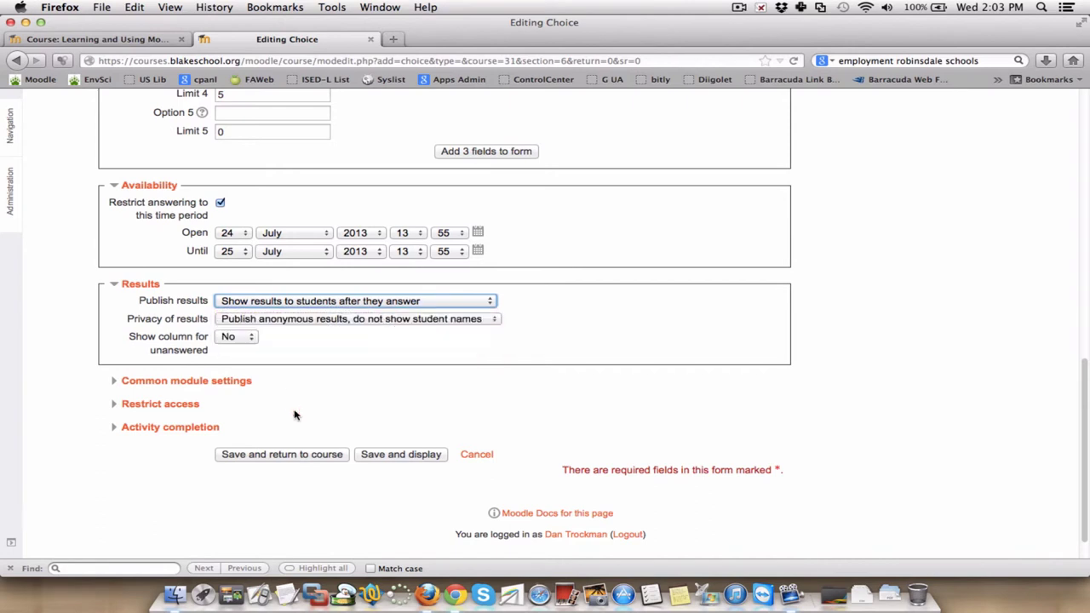
left_click(235, 339)
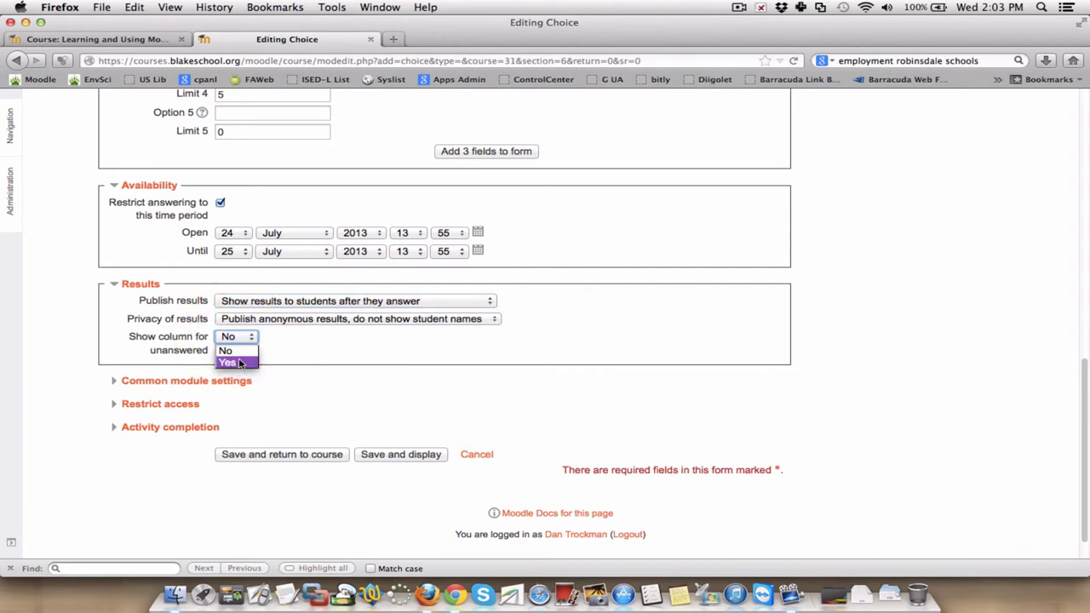
left_click(239, 362)
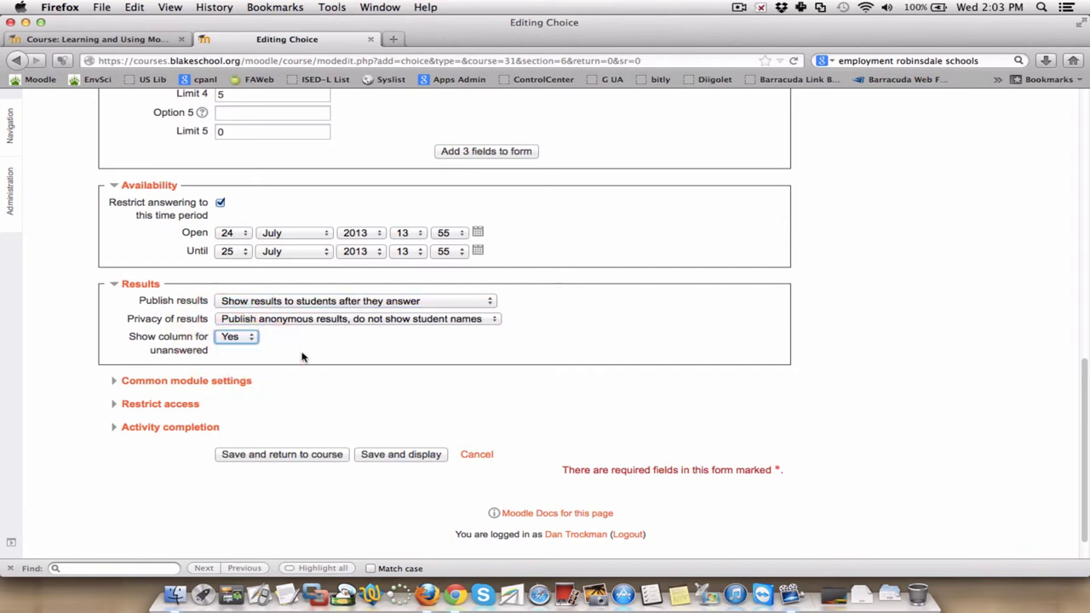
- Set completion tracking to show the activity as complete when conditions are met, specifically when the user makes a choice
left_click(113, 428)
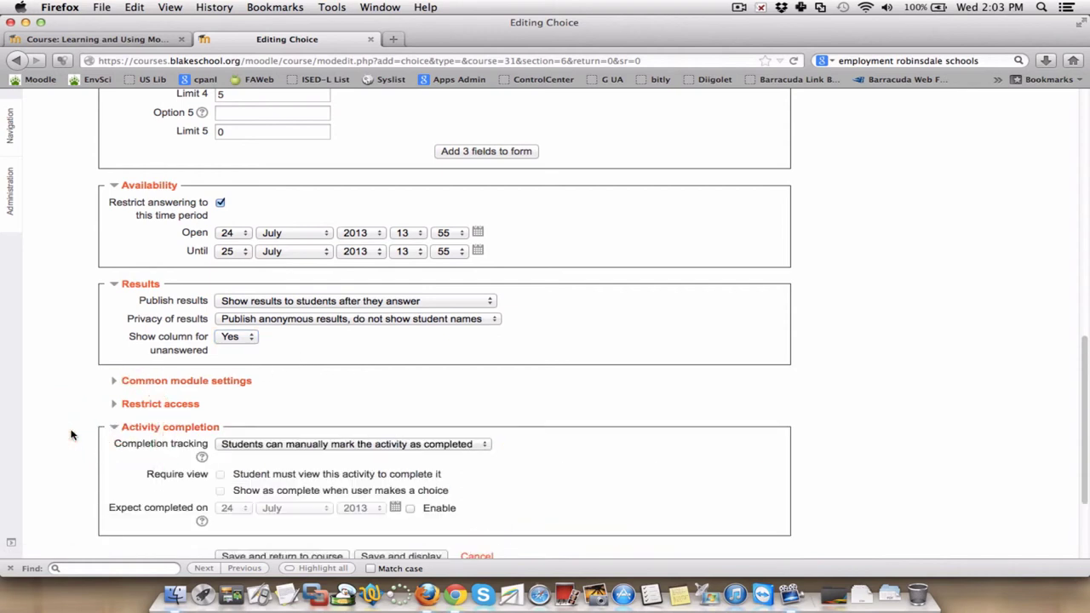
scroll(73, 434, "down", 2)
scroll(73, 434, "down", 1)
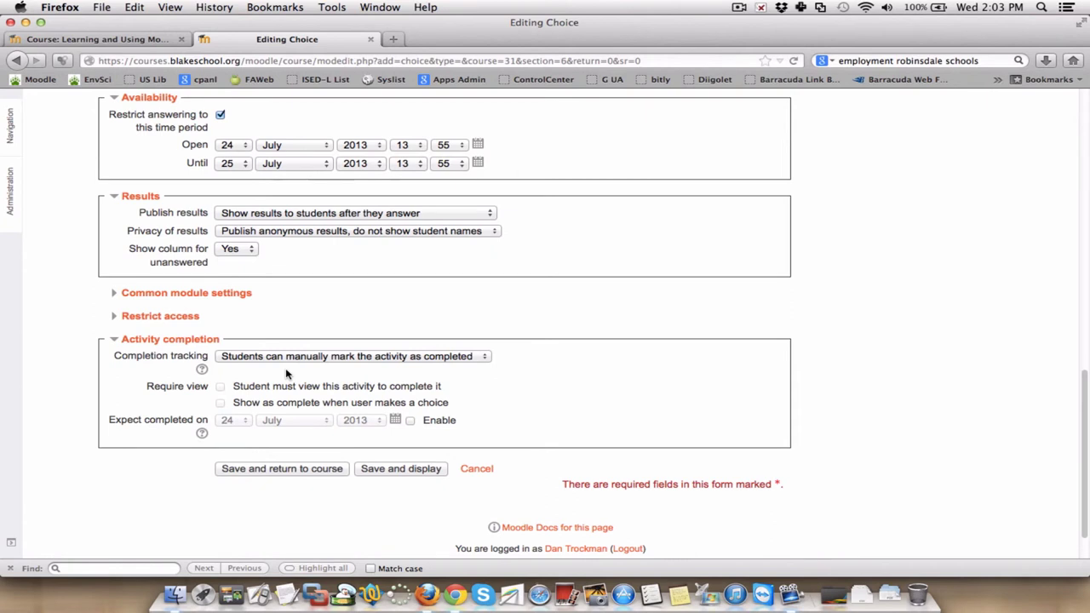
left_click(353, 358)
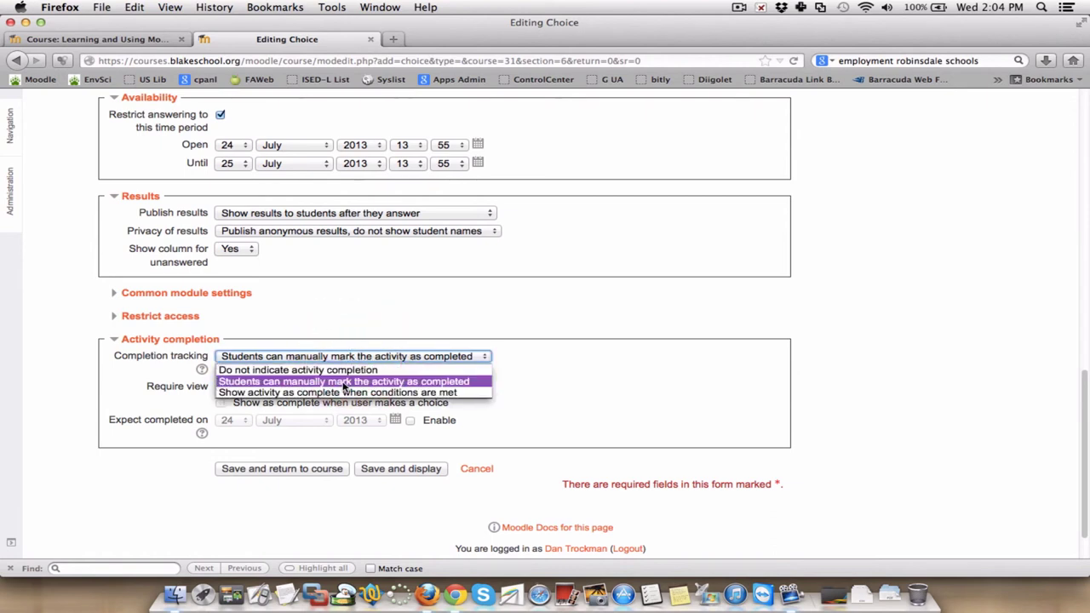
left_click(344, 393)
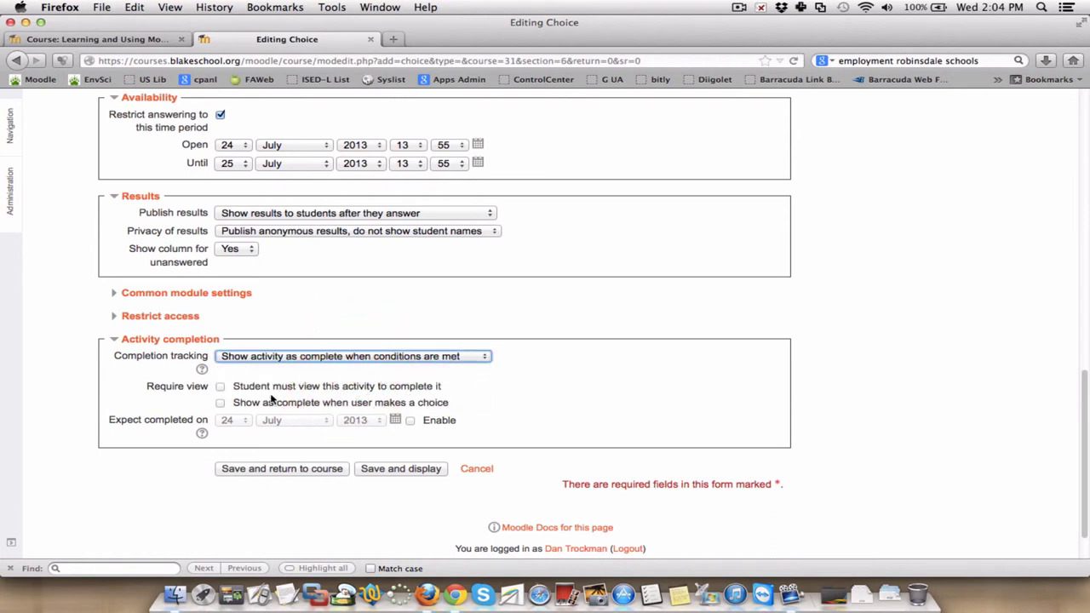
left_click(219, 404)
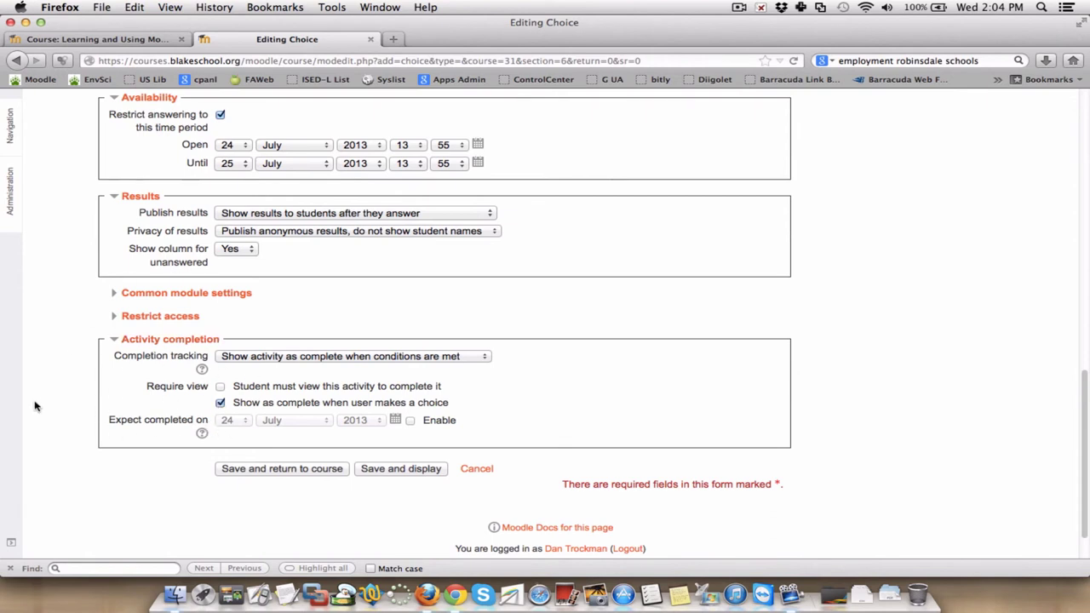
- Save the choice activity and display it
scroll(34, 406, "down", 2)
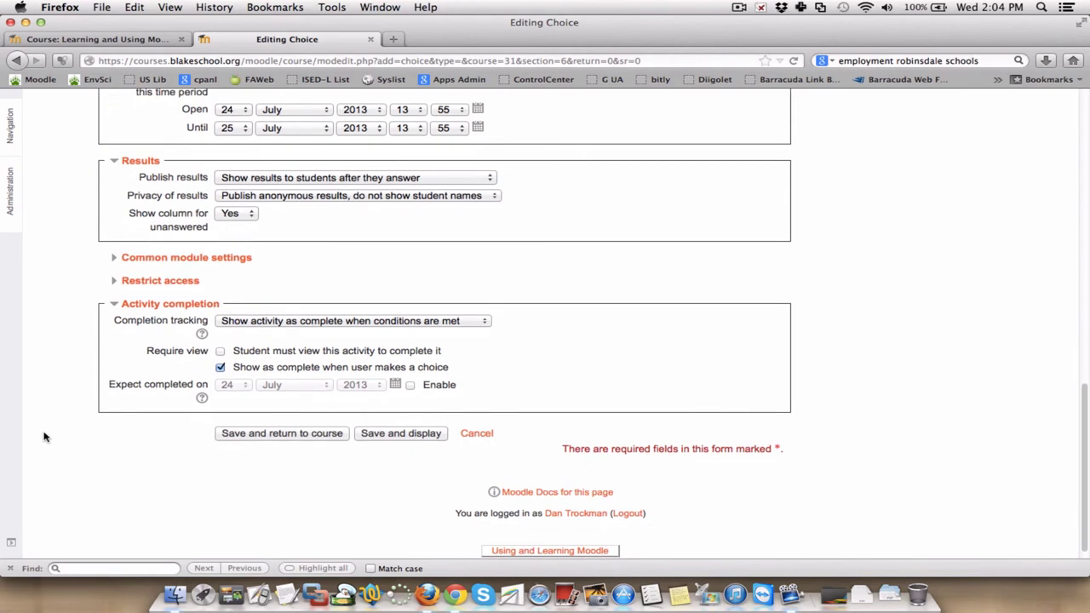
scroll(43, 437, "down", 1)
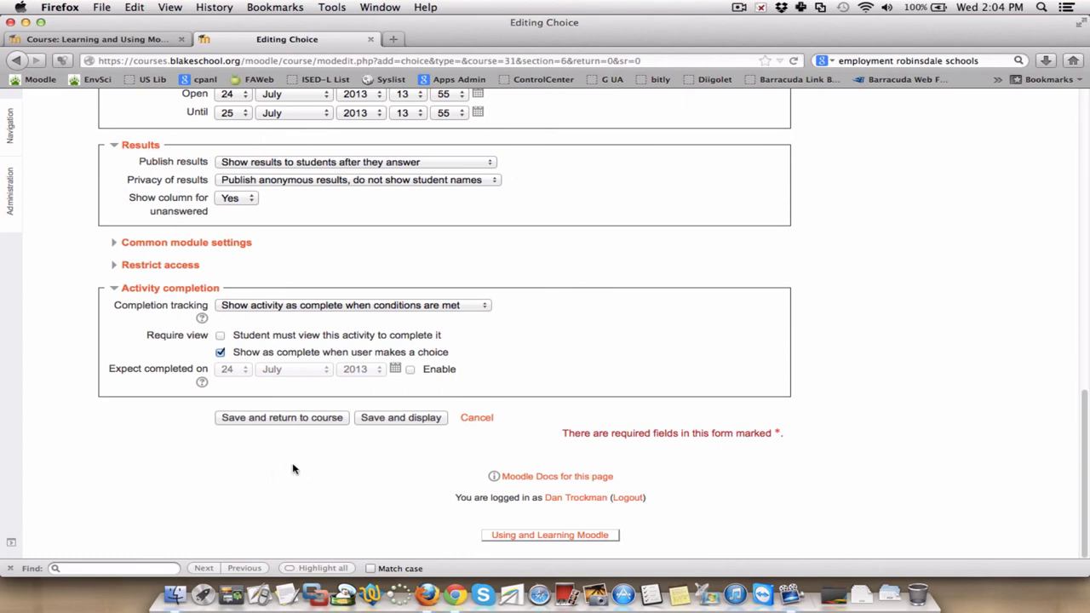
left_click(380, 418)
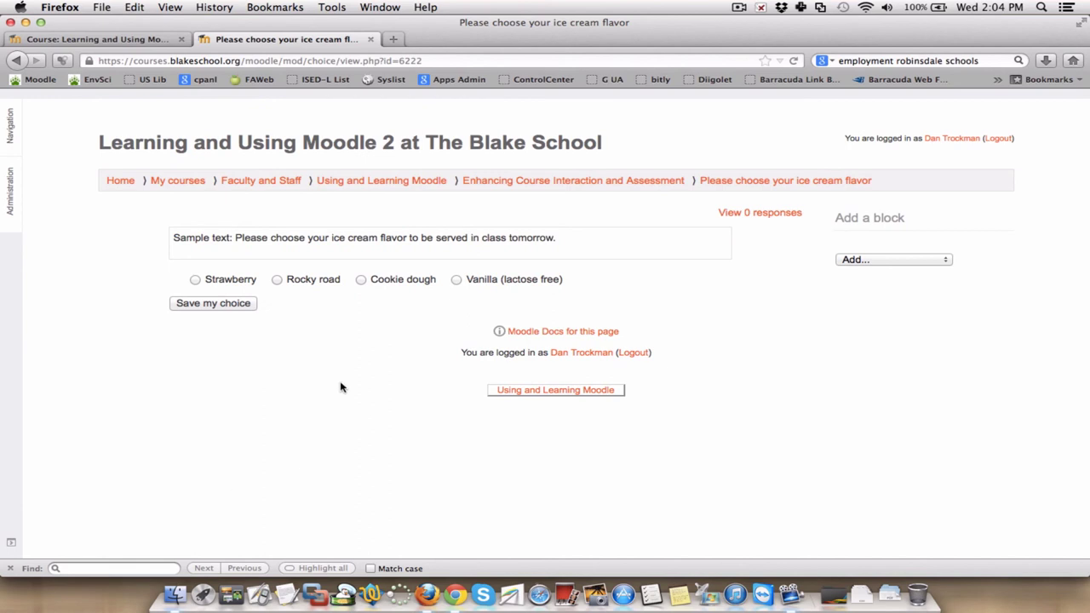
- Submit "Vanilla (lactose free)" as the ice cream choice and view the response table
left_click(455, 280)
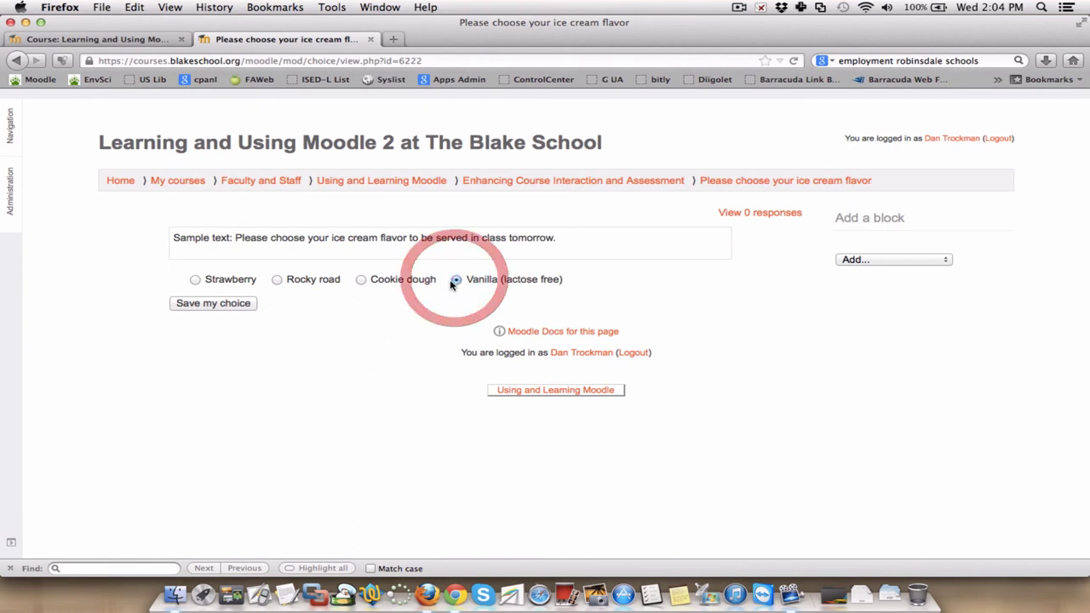
left_click(218, 305)
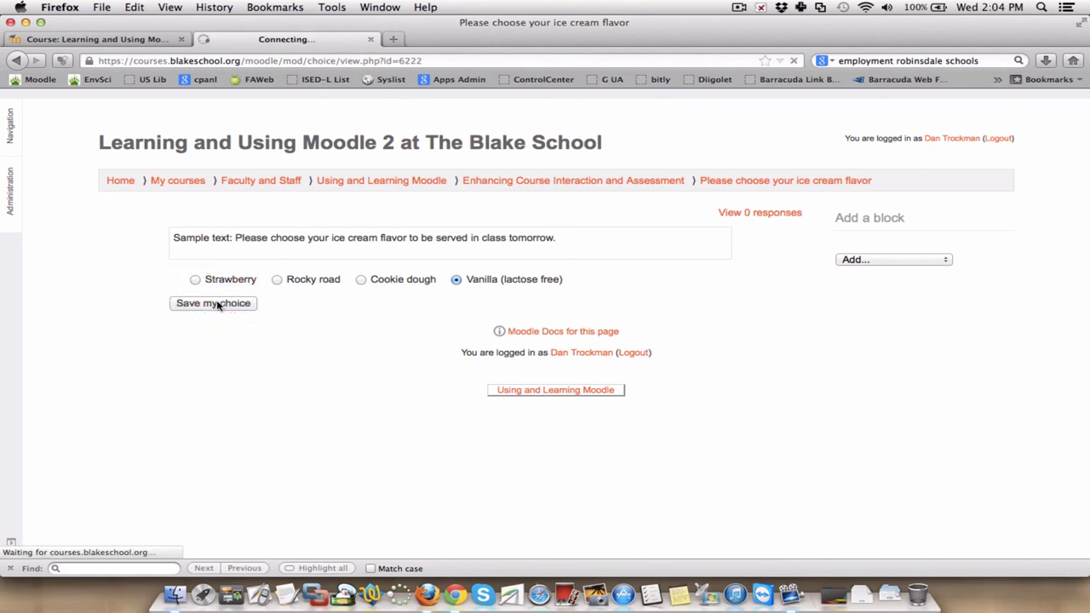
scroll(99, 347, "down", 1)
scroll(100, 347, "down", 5)
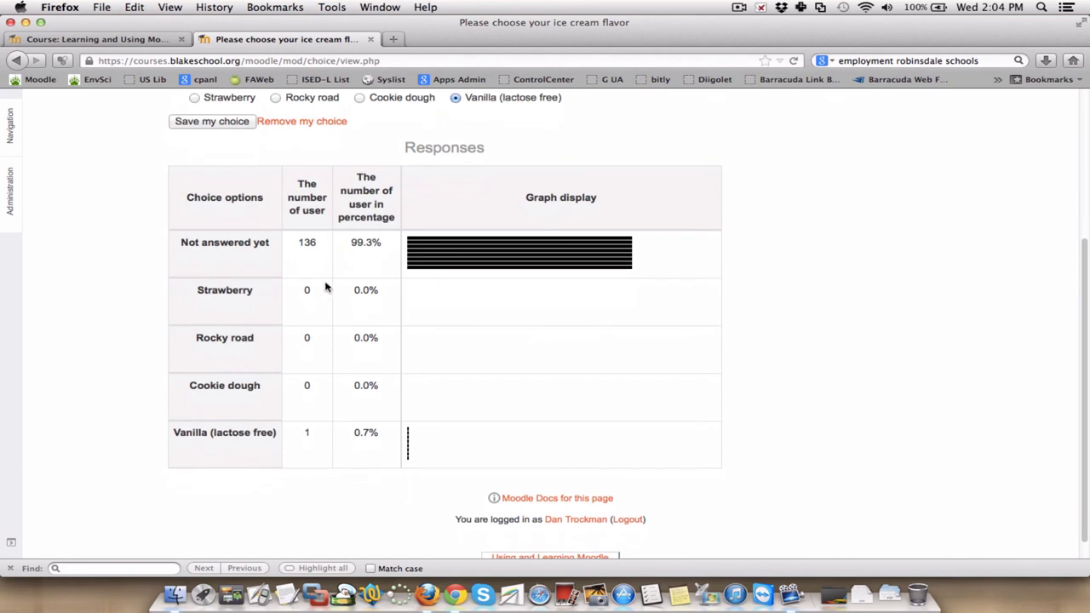